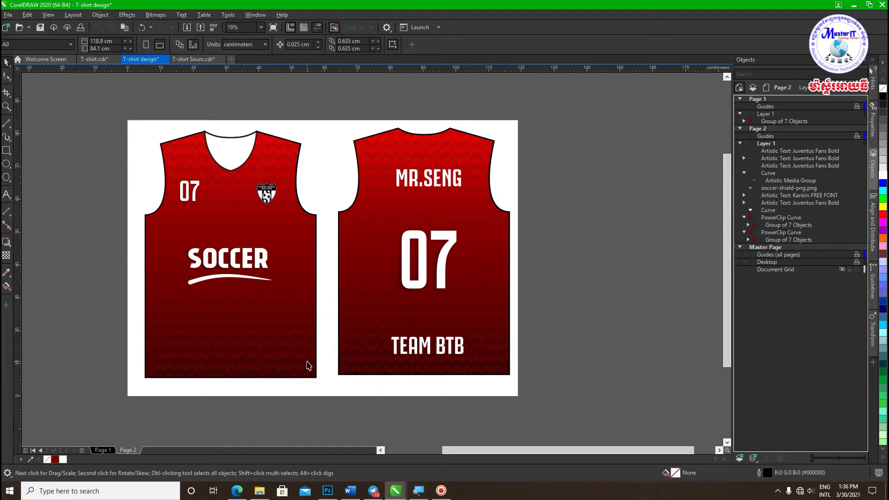
Review the blue reference jersey in T-shirt.cdr, comparing its mock-up, flat pattern pieces and rectangular front and back panels with the red design.
click(99, 59)
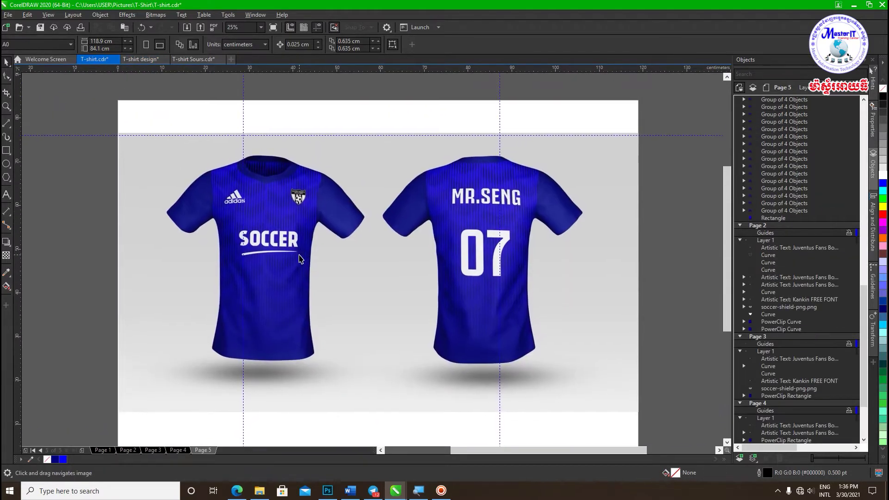
drag(332, 279, 326, 278)
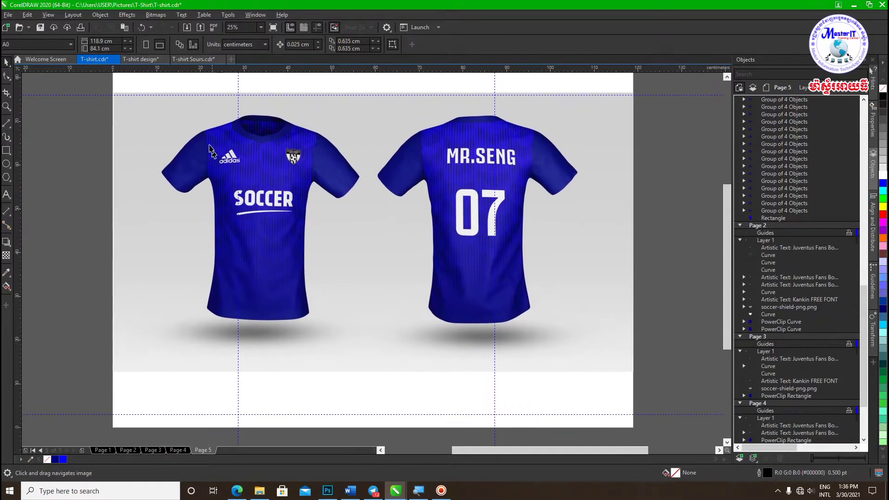
click(140, 59)
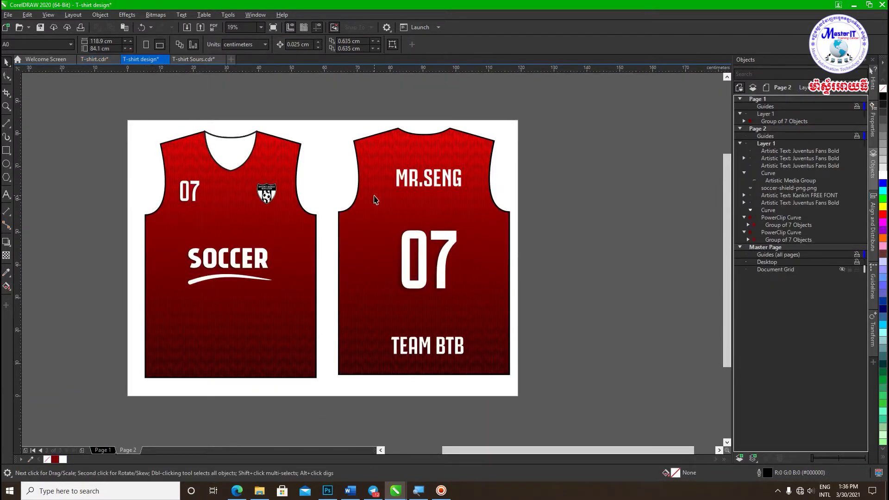
click(95, 57)
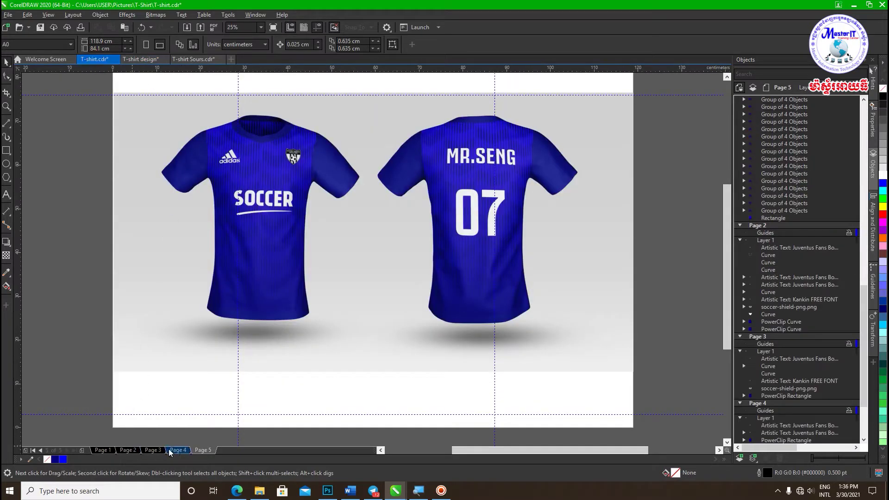
click(154, 450)
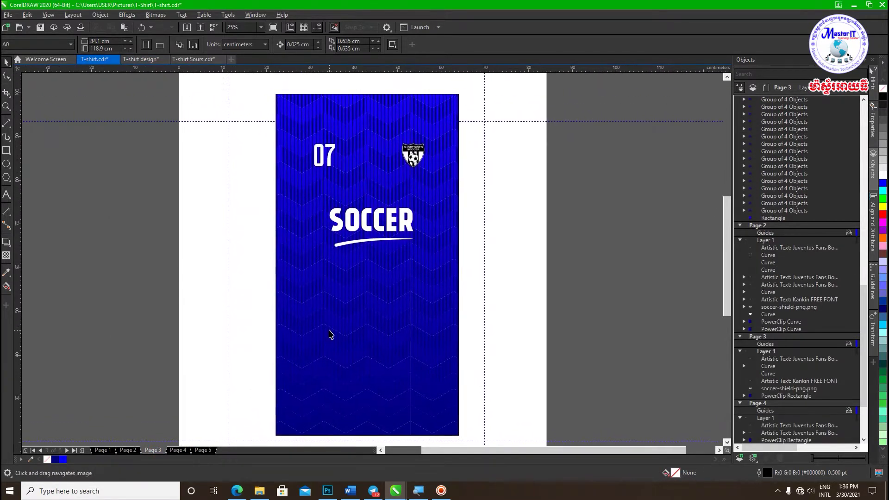
drag(349, 392, 320, 403)
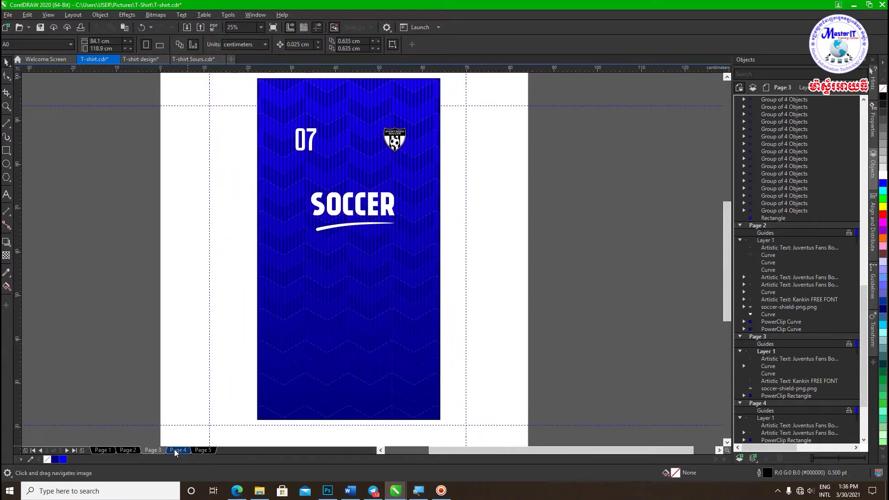
click(175, 449)
drag(395, 349, 387, 335)
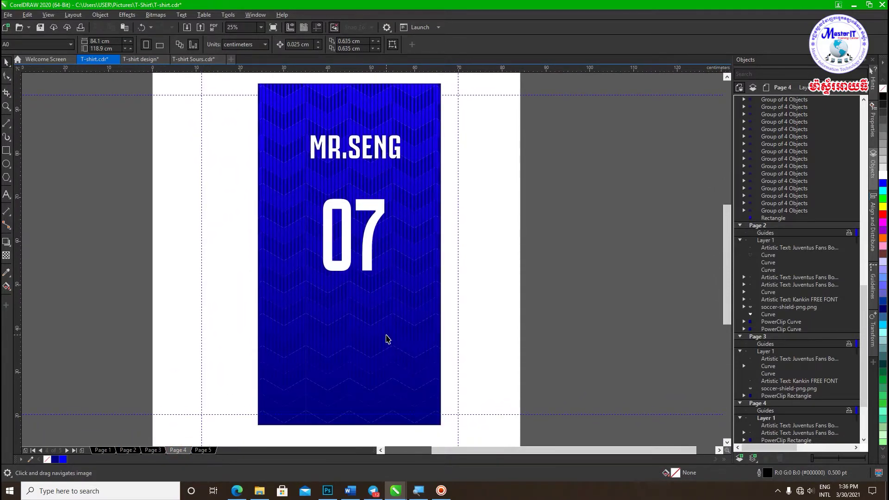
click(203, 451)
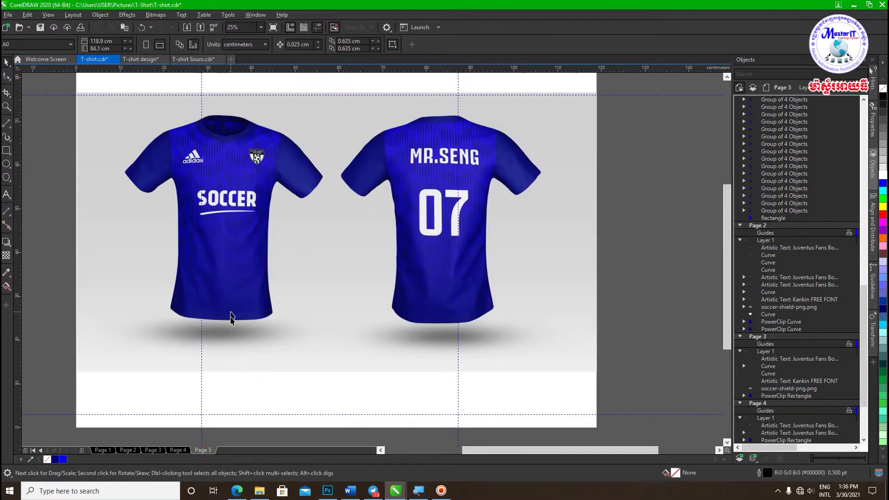
click(128, 450)
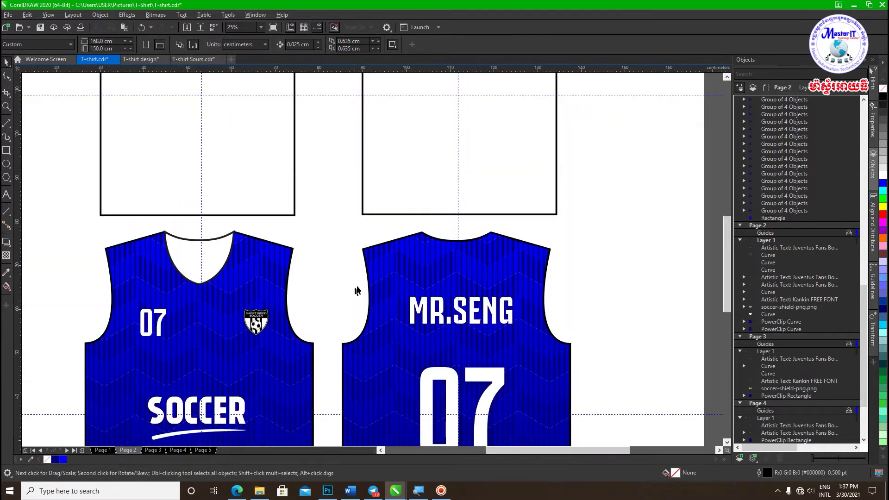
scroll(356, 290, down, 2)
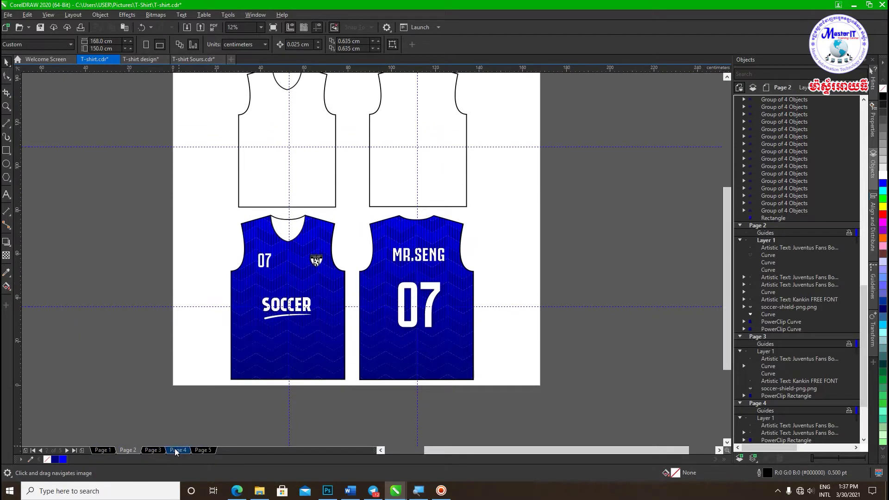
click(154, 450)
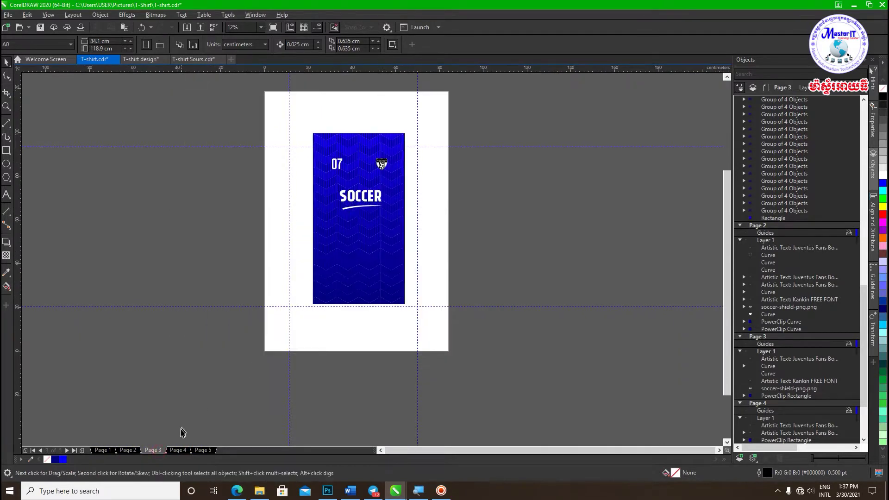
click(178, 450)
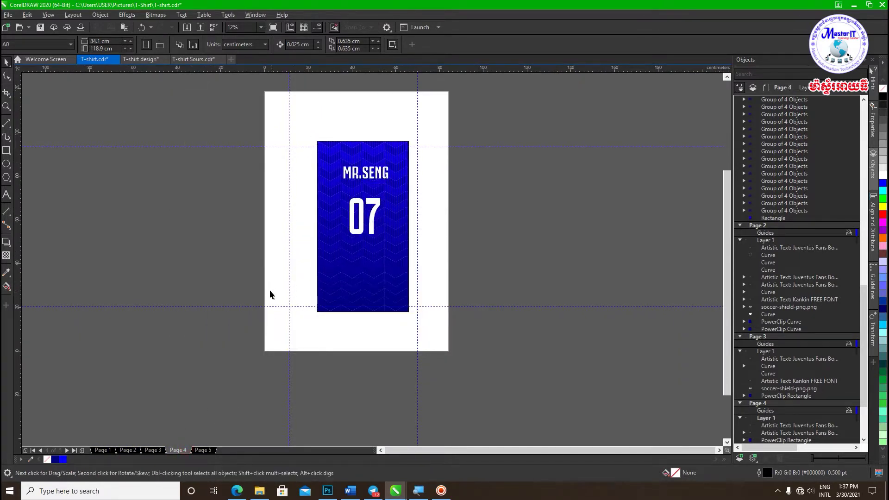
Add a new blank page after page 2 in the T-shirt design document.
click(141, 59)
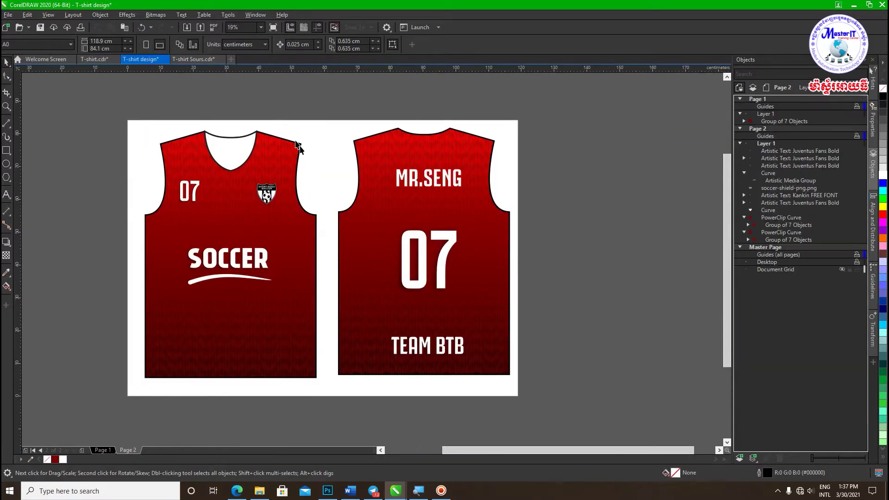
click(82, 450)
scroll(287, 319, down, 2)
drag(294, 323, 258, 326)
scroll(299, 292, up, 2)
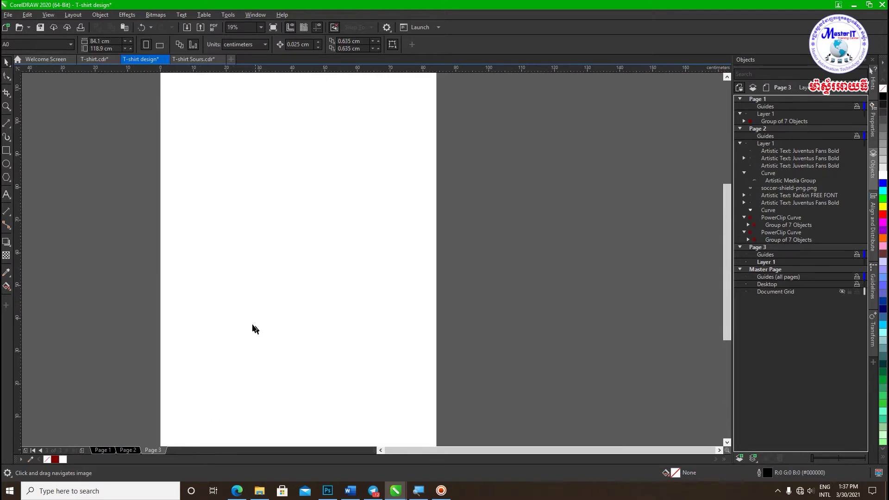
Draw a rectangle on page 3 and set its size to 40 cm wide by 78 cm high.
click(6, 150)
drag(209, 137, 351, 383)
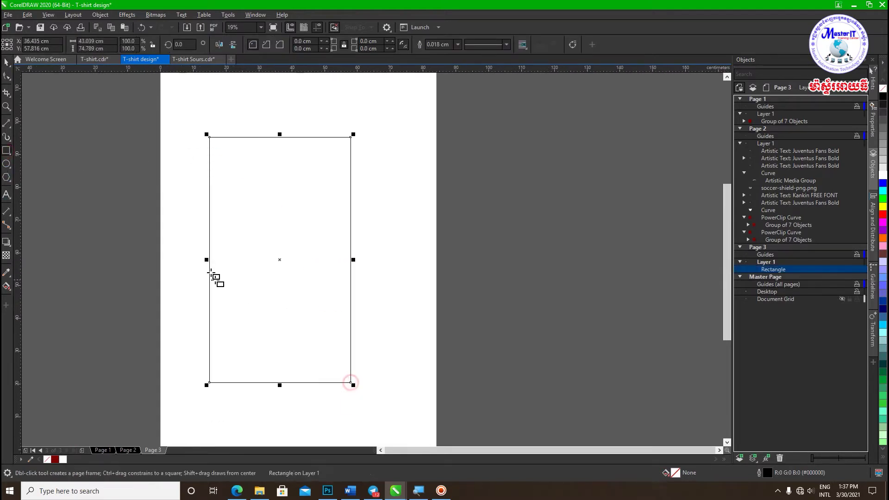
double_click(86, 41)
text(40cm)
double_click(78, 48)
text(48)
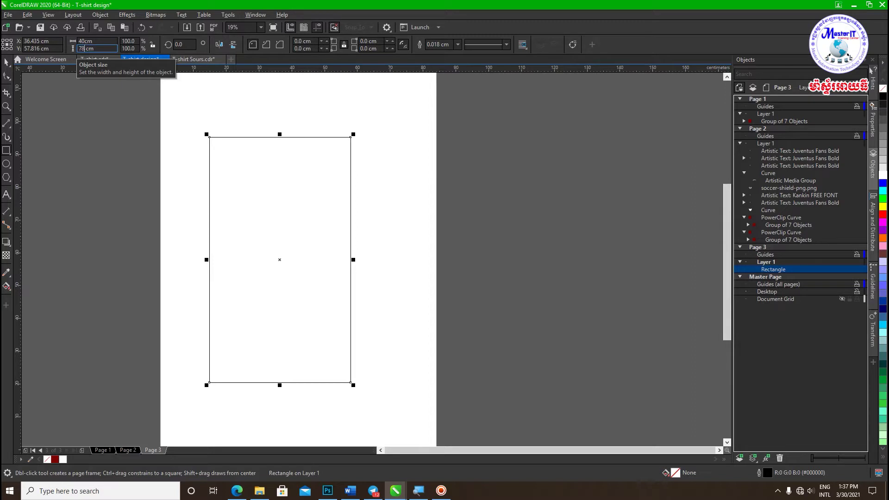
key(Return)
key(h)
drag(387, 212, 403, 199)
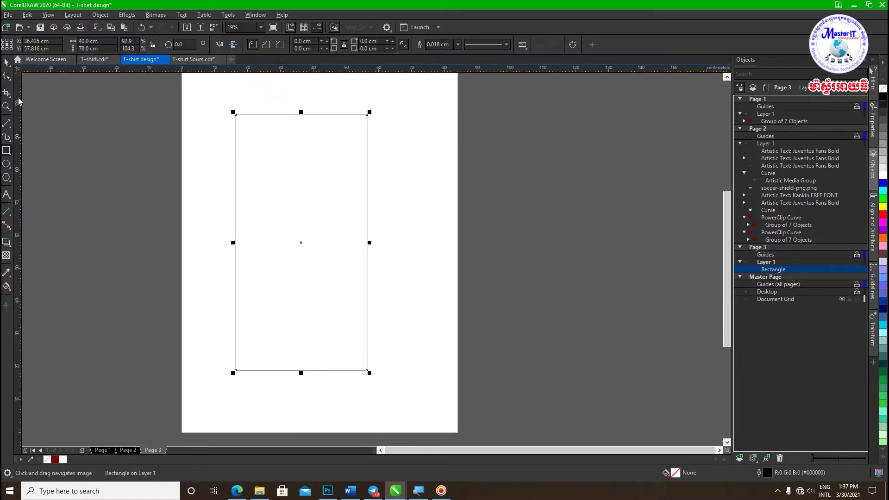
Copy the red chevron pattern group from page 1 to page 3 and place it beside the page, clear of the rectangle.
click(94, 60)
click(139, 59)
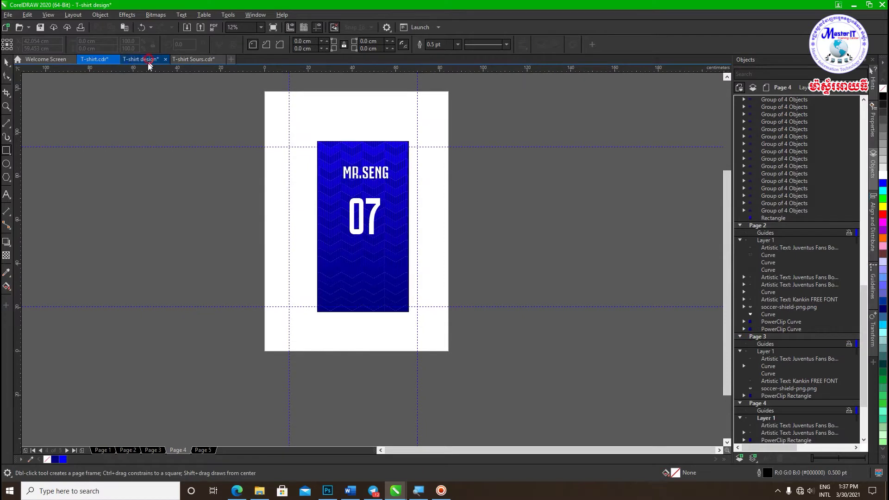
click(104, 451)
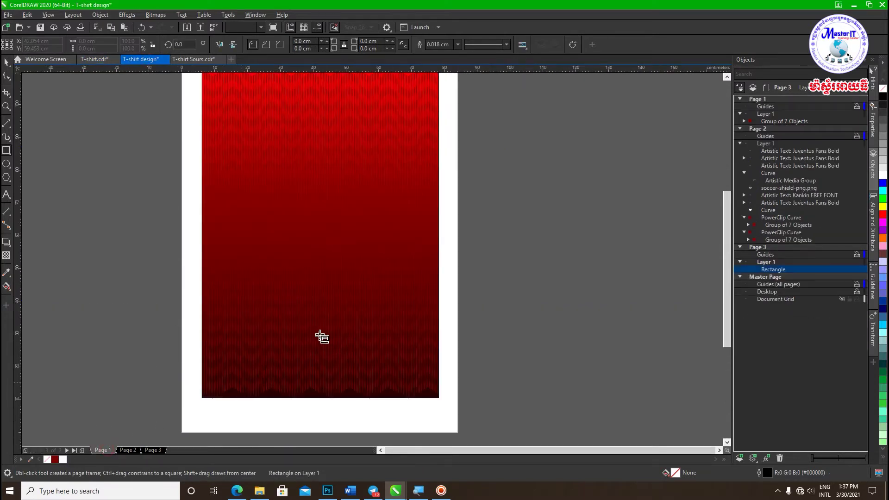
scroll(310, 352, down, 2)
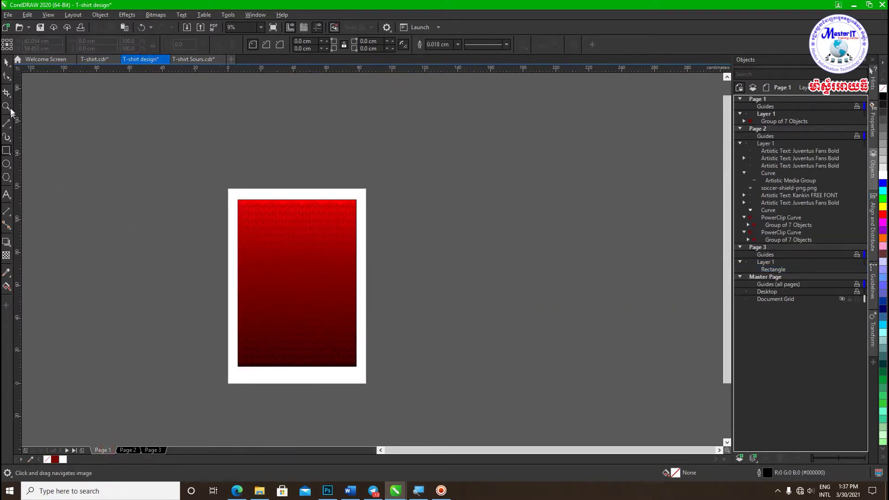
click(6, 65)
click(293, 267)
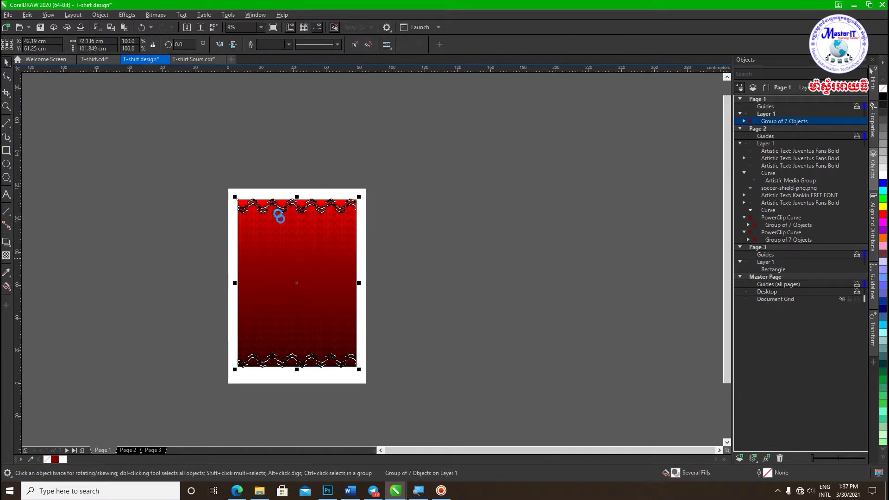
click(193, 60)
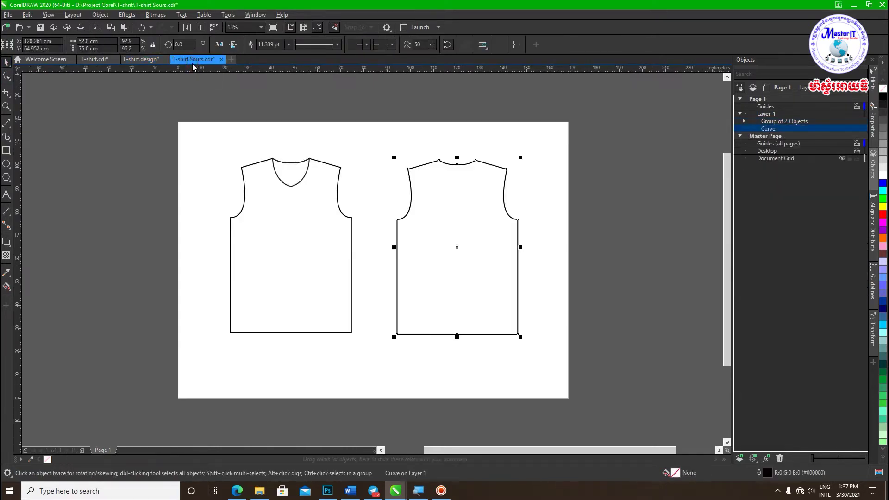
click(153, 59)
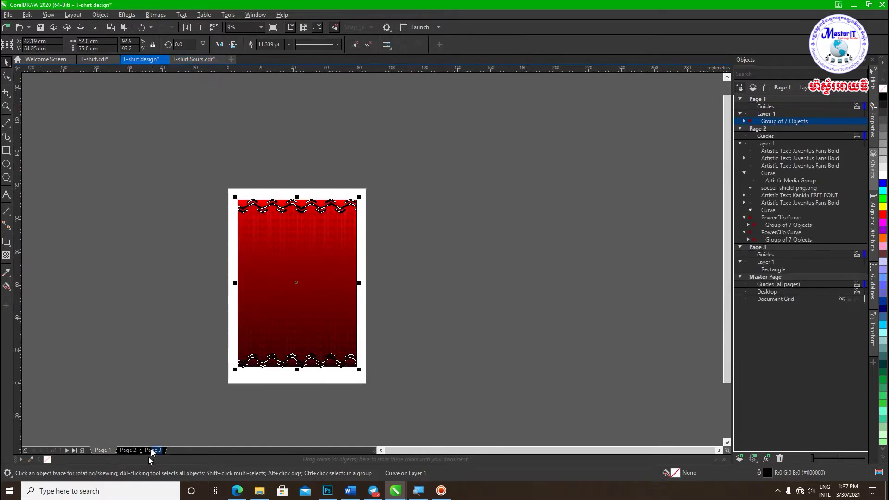
click(153, 450)
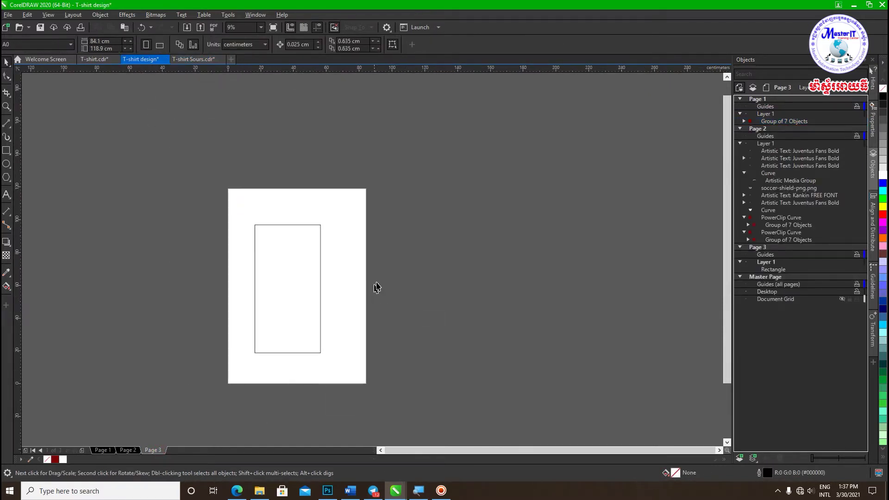
key(ctrl+v)
drag(326, 288, 428, 296)
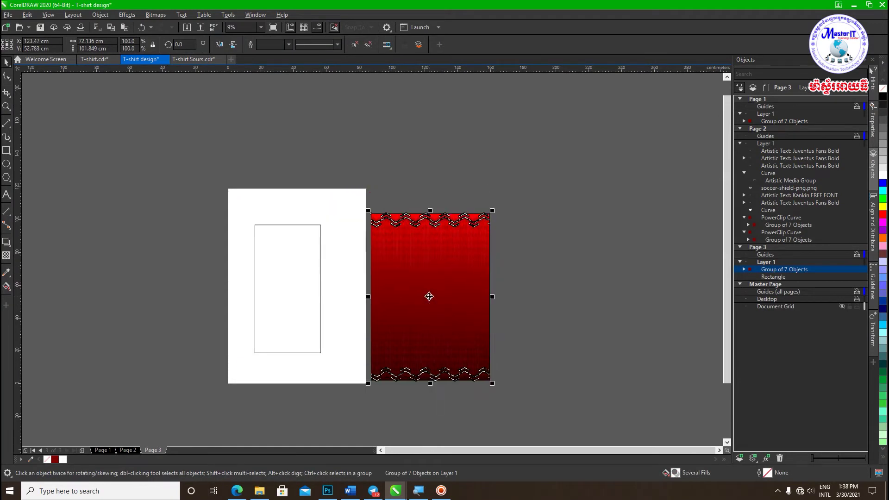
PowerClip the red chevron pattern group inside the rectangle on page 3.
scroll(391, 274, up, 2)
key(h)
drag(389, 269, 424, 284)
drag(467, 250, 464, 240)
right_click(464, 241)
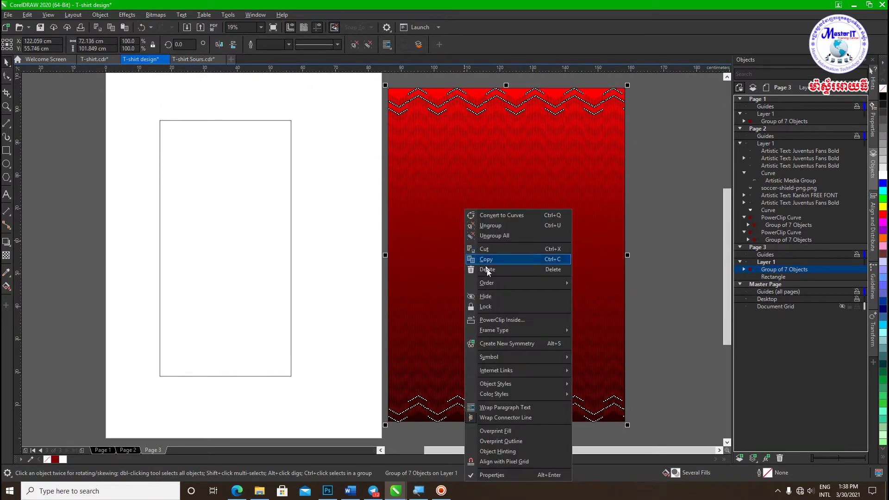
click(502, 319)
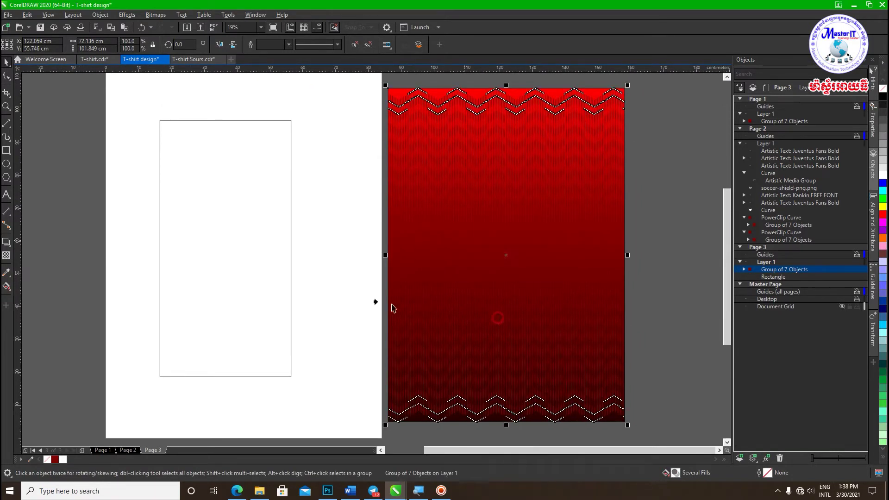
click(223, 260)
drag(255, 256, 357, 265)
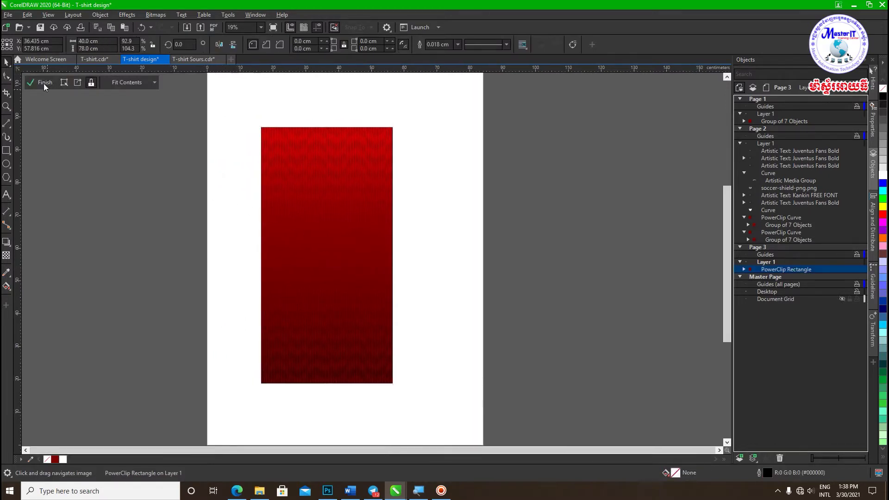
Edit the PowerClip contents, scaling the pattern group about its centre to about 59.5 × 84 cm so it slightly overlaps the frame, and finish editing.
click(43, 82)
click(410, 110)
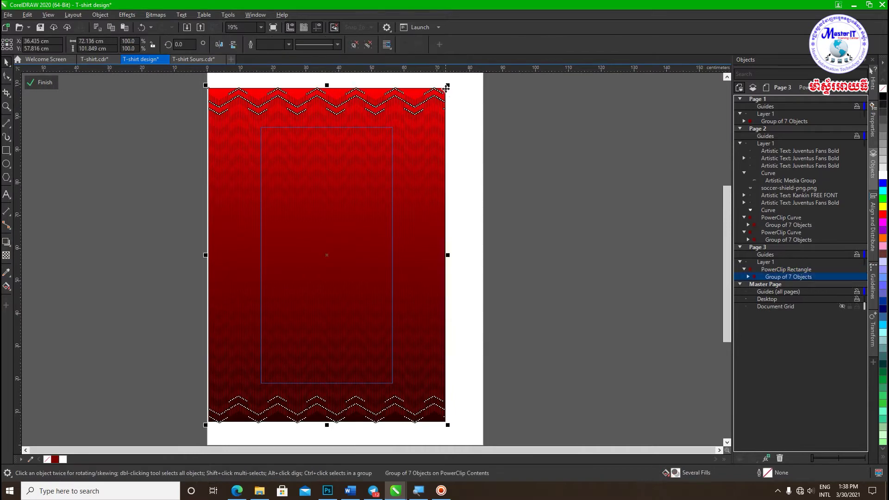
drag(449, 85, 421, 122)
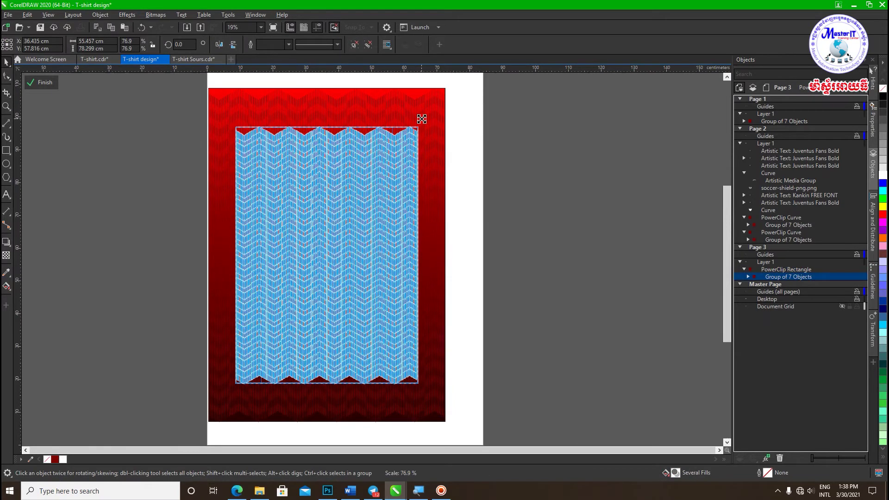
scroll(361, 161, up, 2)
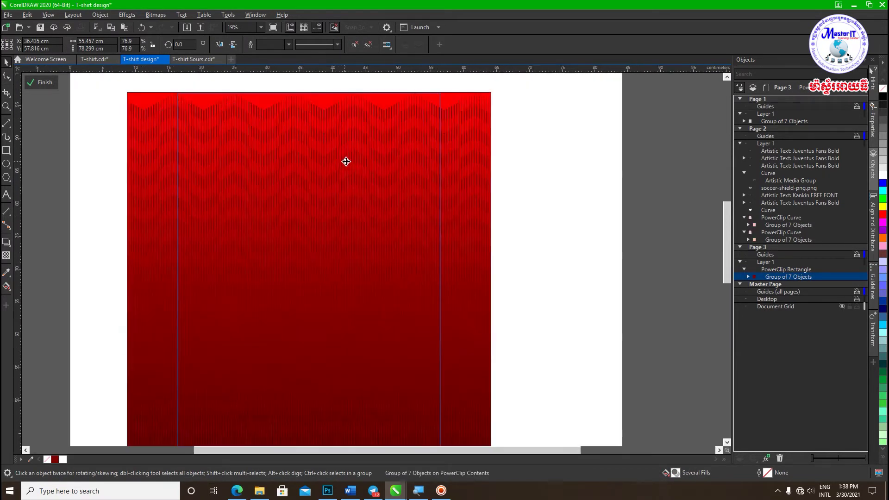
drag(493, 89, 504, 82)
scroll(506, 77, up, 1)
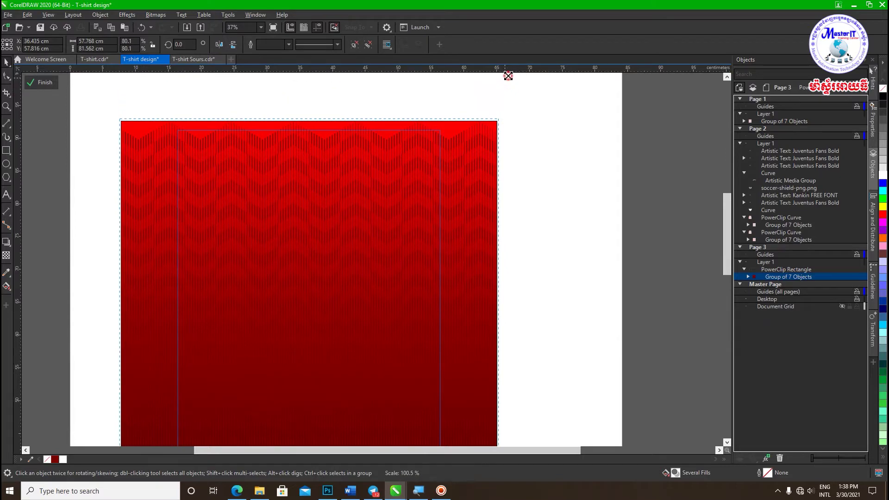
drag(489, 126, 510, 115)
key(h)
drag(363, 284, 355, 232)
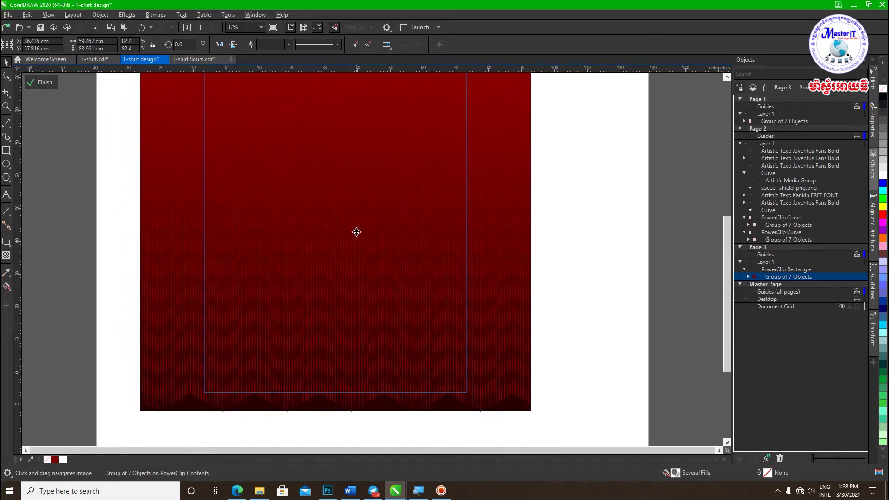
scroll(355, 232, down, 2)
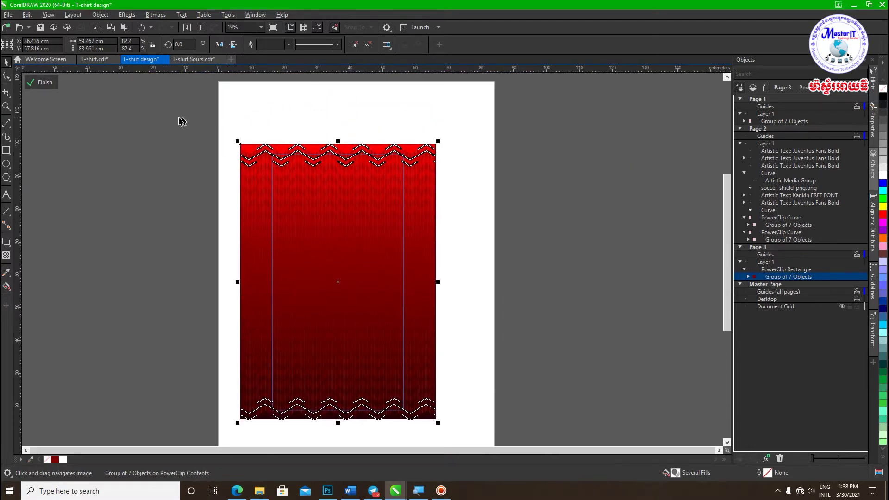
click(40, 82)
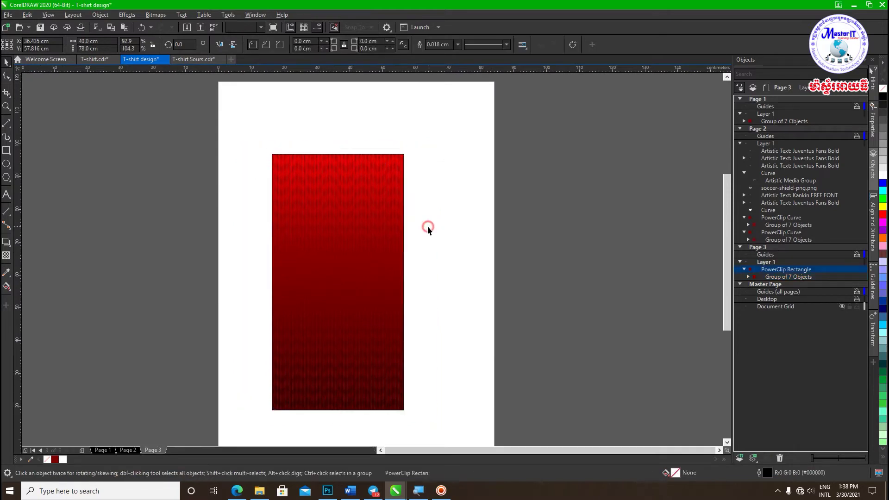
Select and copy the number 07, the soccer shield, the SOCCER text and the swoosh from the front jersey on page 2.
click(428, 230)
drag(401, 260, 421, 242)
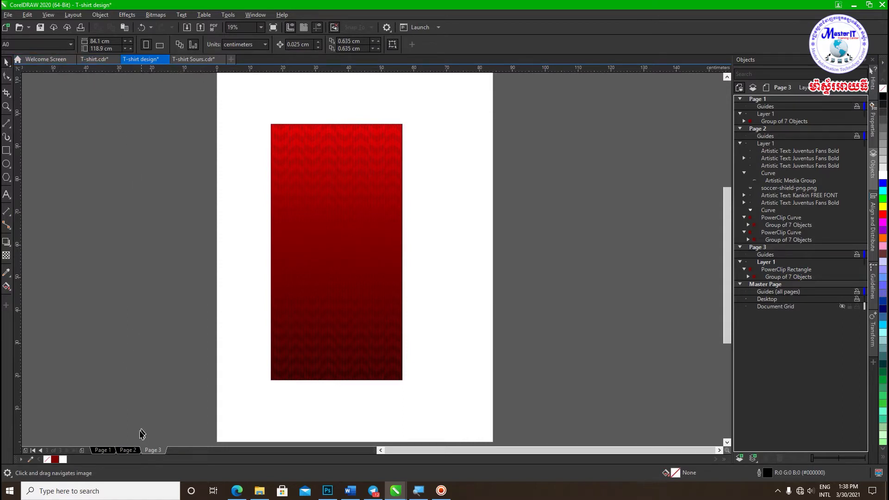
click(130, 449)
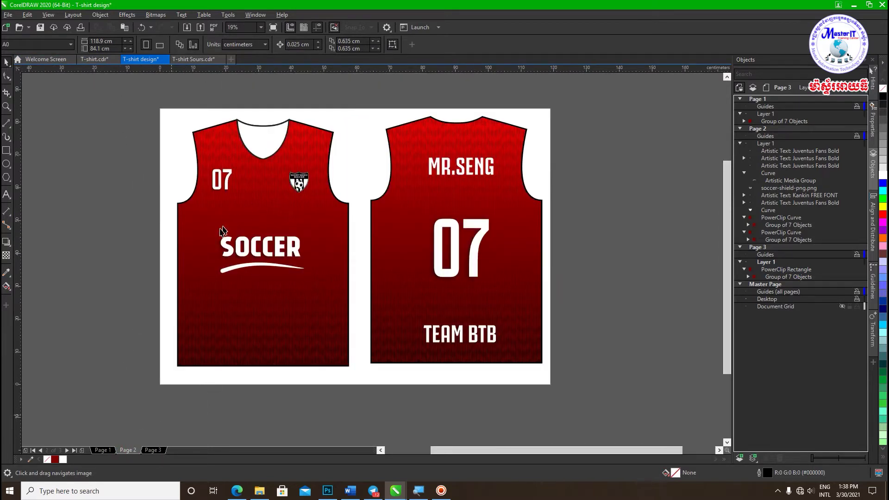
click(188, 59)
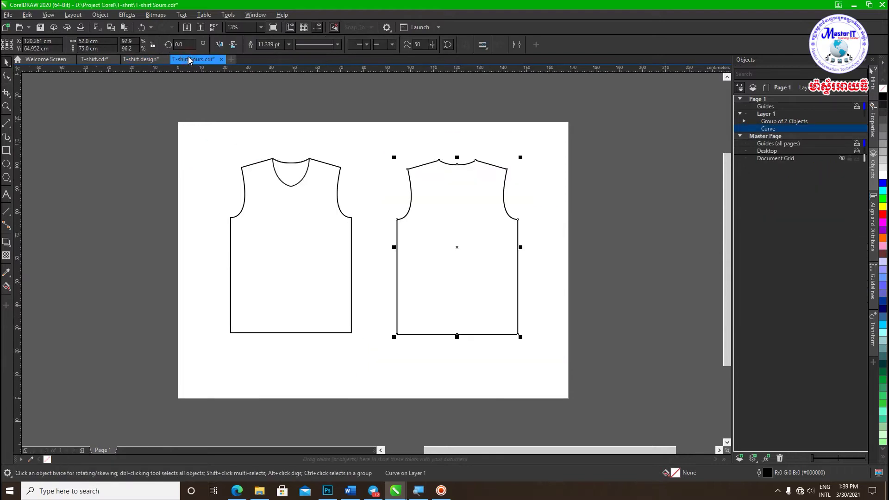
click(140, 59)
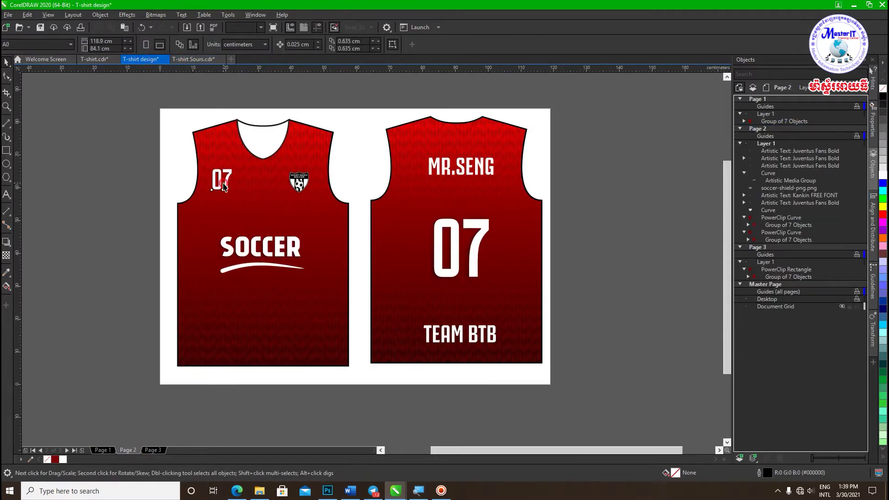
click(223, 186)
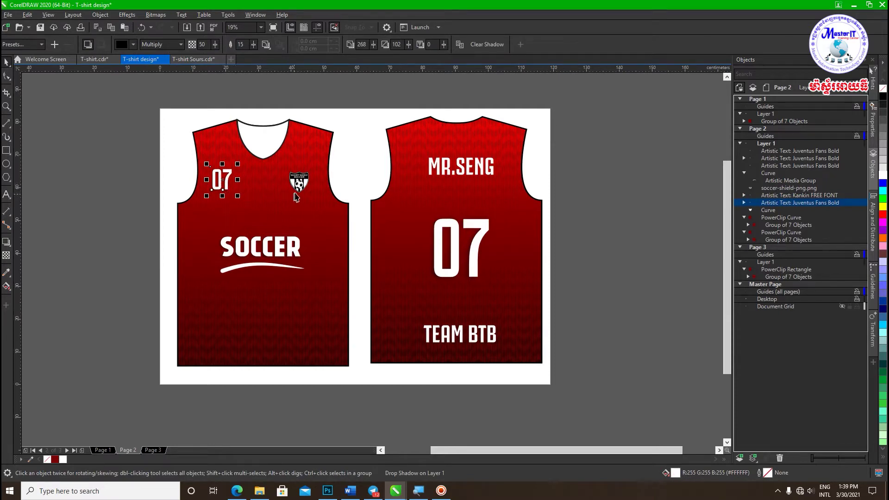
click(300, 184)
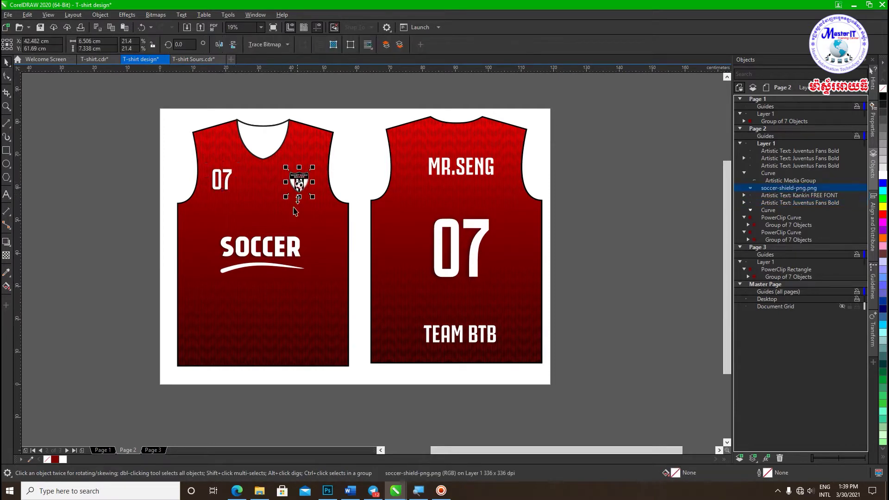
shift+click(223, 188)
shift+click(261, 255)
shift+click(224, 272)
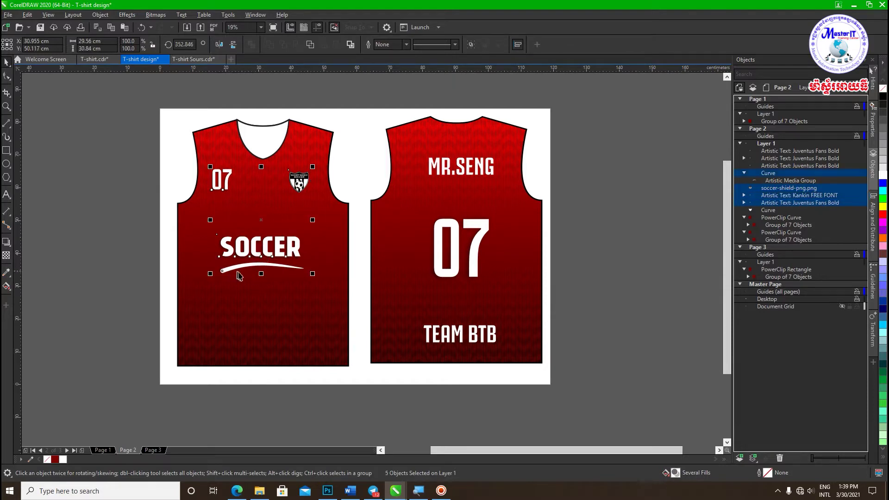
Paste the copied front jersey artwork on page 3 and move it onto the upper half of the red rectangle.
click(162, 450)
click(341, 214)
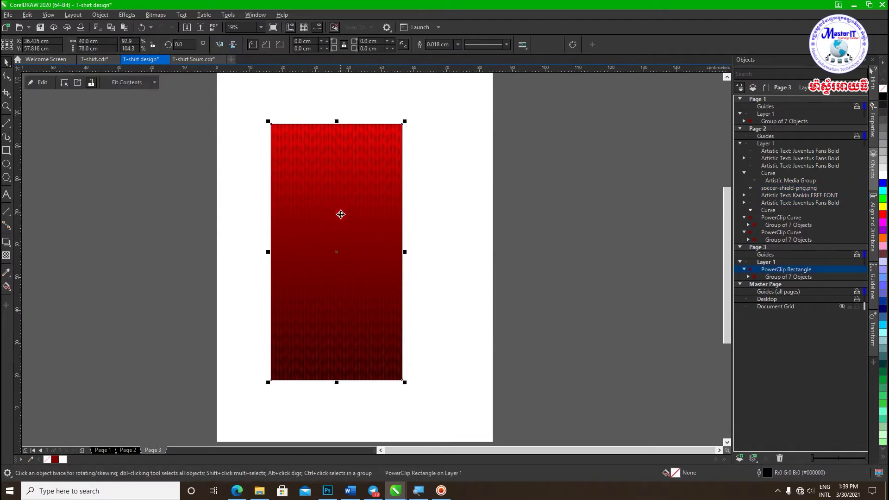
key(ctrl+v)
drag(296, 250, 377, 244)
click(443, 255)
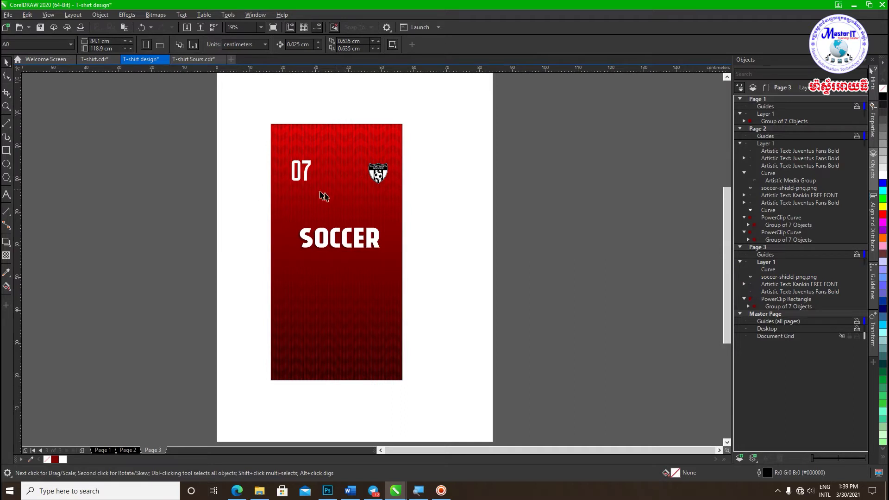
Scale the 07 to about 4.4 × 4.7 cm and the shield to about 5.4 × 6.1 cm, placing them level near the panel's upper edge.
click(301, 180)
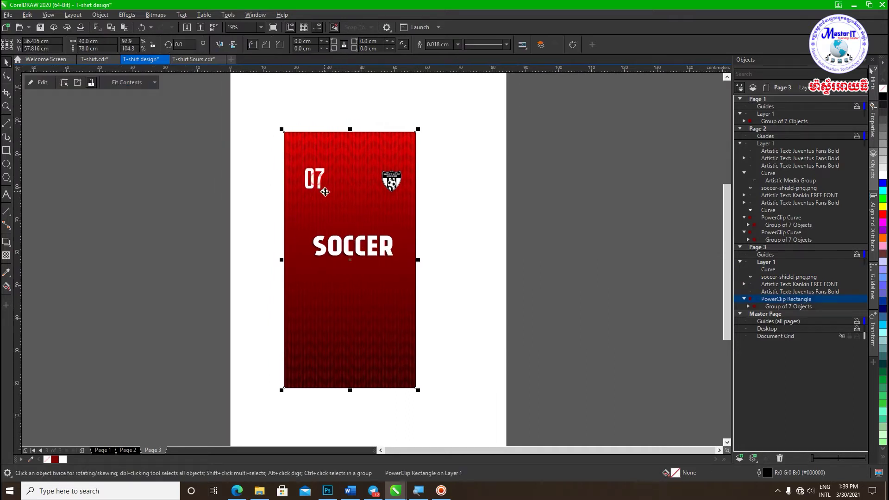
click(476, 196)
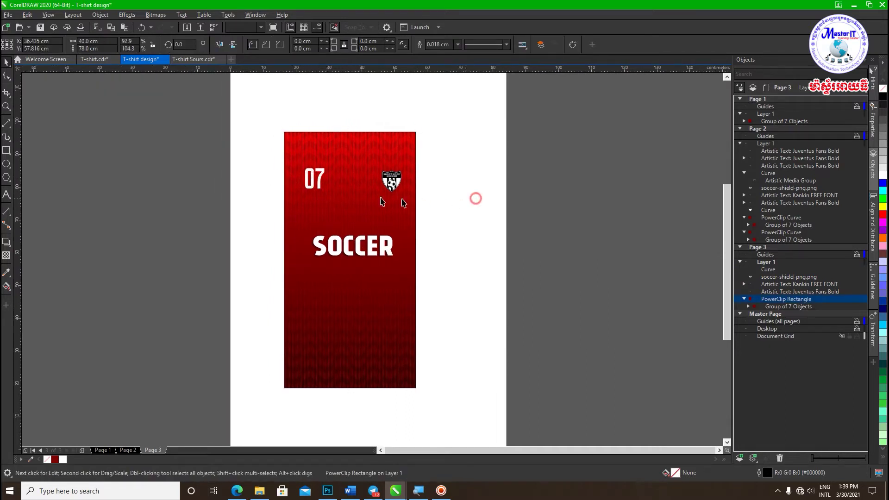
click(321, 174)
drag(327, 191, 314, 179)
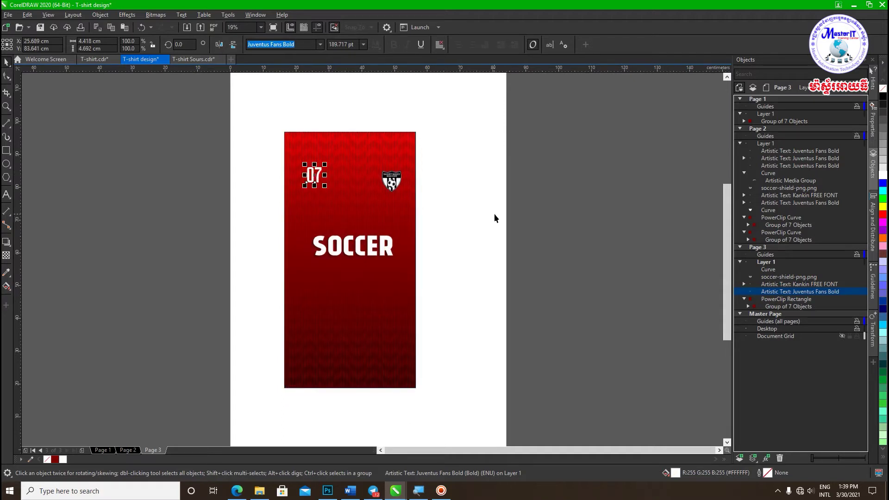
click(494, 212)
mouse_move(391, 179)
mouse_down()
mouse_move(386, 174)
mouse_move(404, 193)
mouse_move(385, 177)
mouse_up()
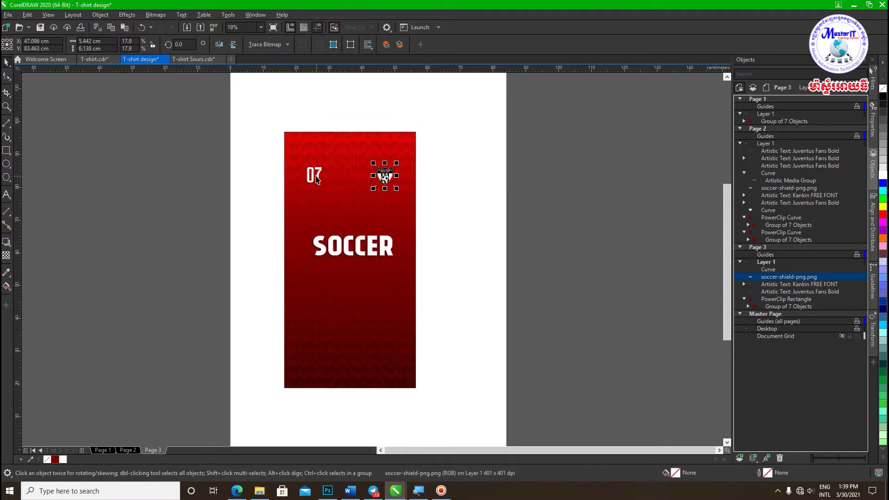
drag(311, 176, 320, 174)
Scale the SOCCER text down to about 15.6 × 3.3 cm and centre it below the number and shield.
click(367, 254)
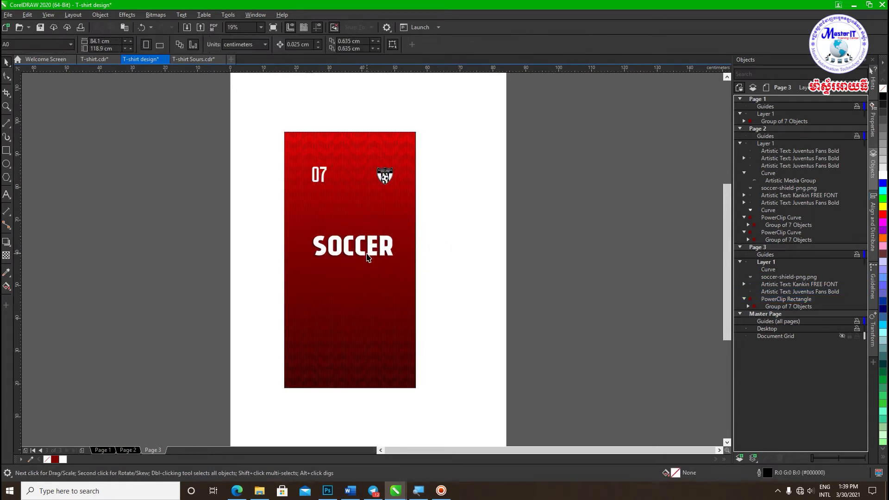
drag(399, 262, 381, 252)
click(425, 260)
click(358, 238)
drag(352, 231, 352, 234)
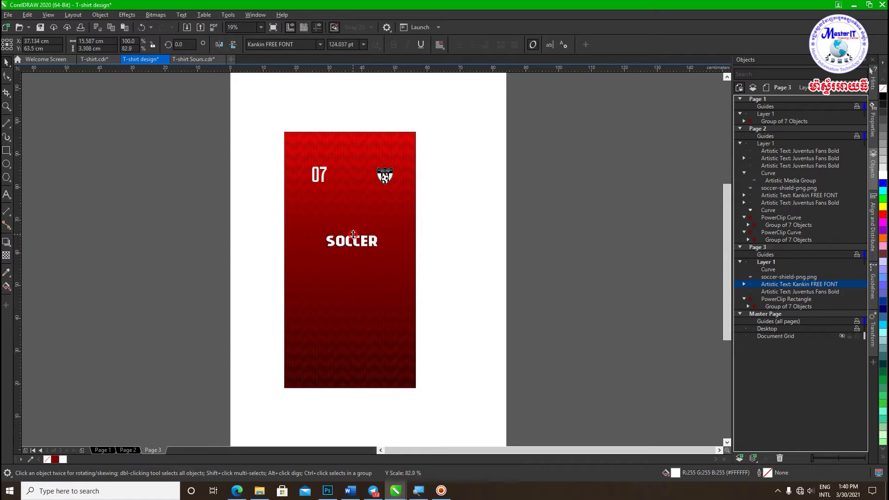
click(456, 249)
Copy the white swoosh under SOCCER from the front jersey on page 2 and paste it on page 3.
click(91, 60)
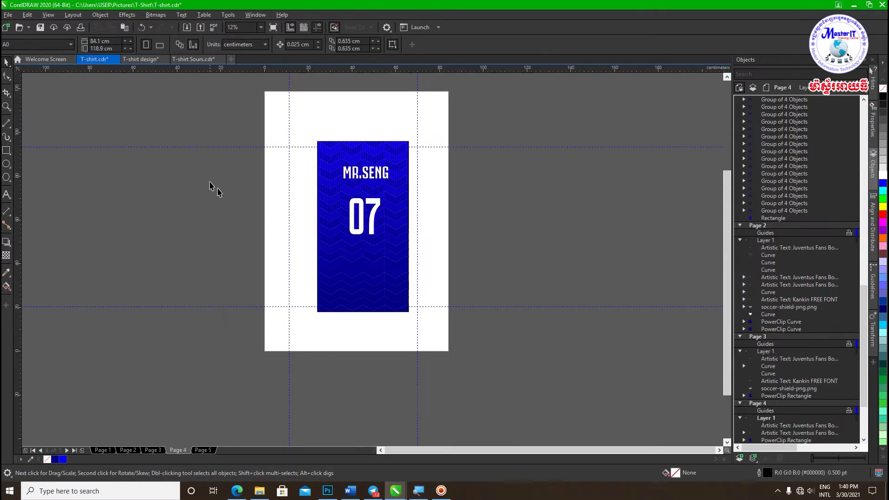
click(131, 62)
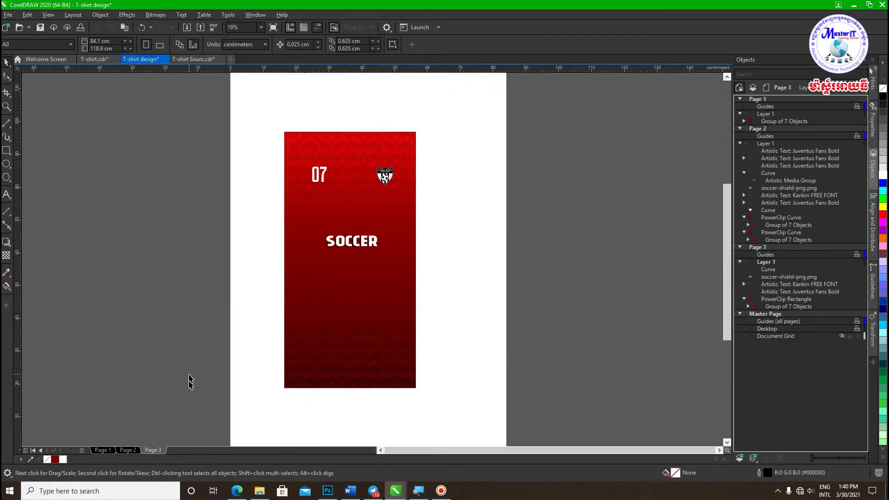
click(126, 451)
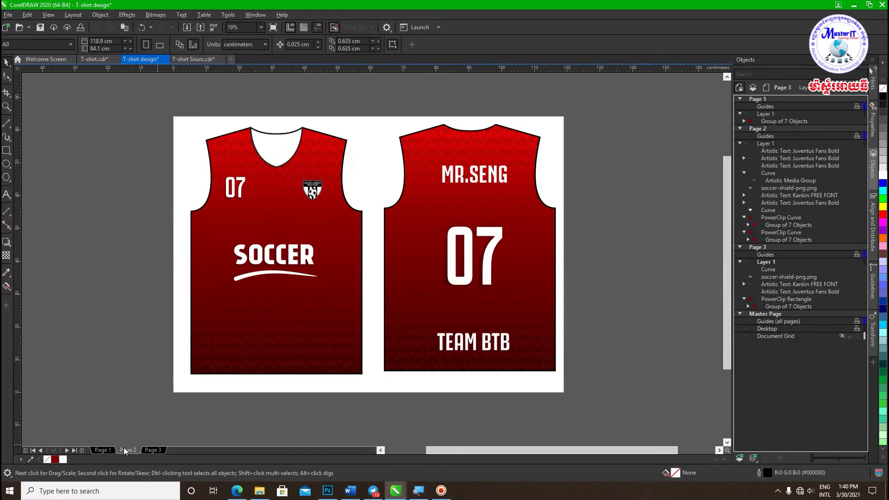
click(238, 277)
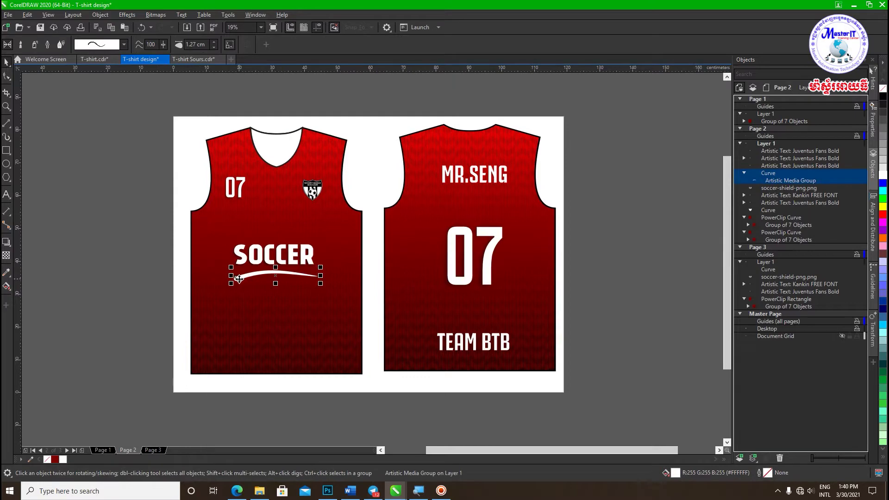
click(153, 450)
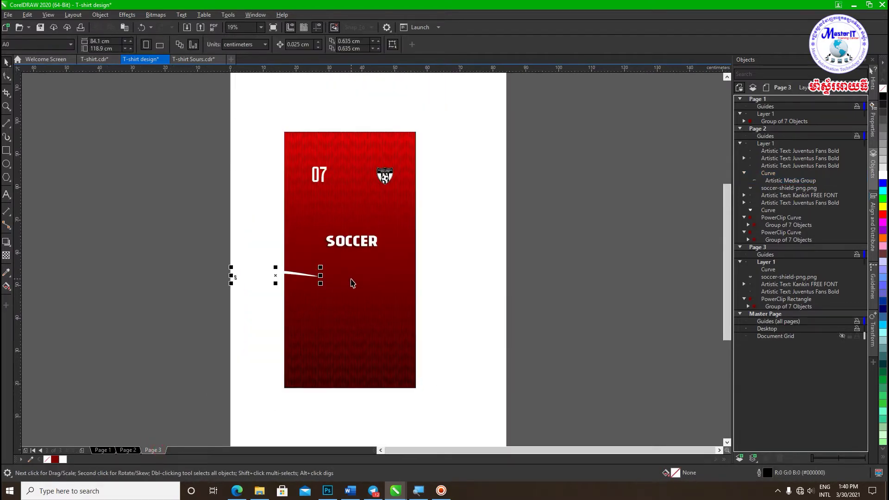
key(ctrl+v)
Move the swoosh directly under the SOCCER text on page 3 and scale it down to about 15 cm wide to match the text.
drag(295, 273, 360, 256)
scroll(355, 255, up, 3)
drag(420, 263, 409, 261)
drag(324, 252, 332, 250)
click(512, 265)
scroll(513, 269, down, 2)
drag(512, 269, 430, 272)
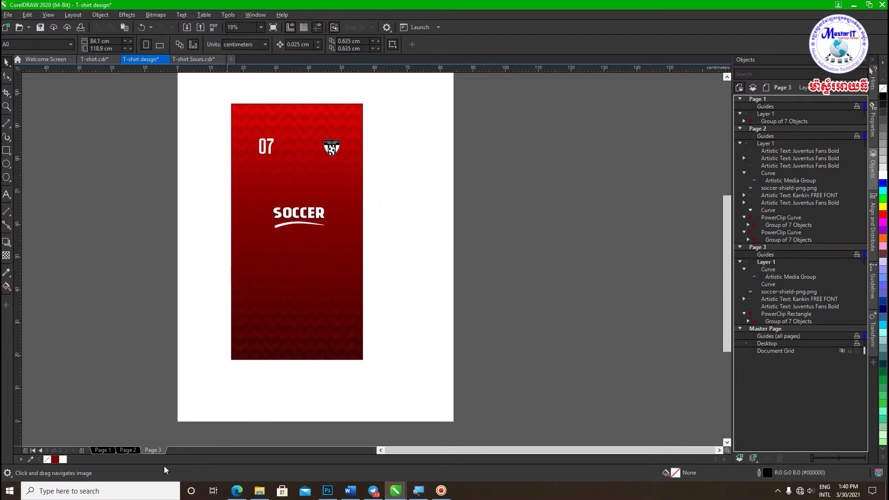
Add page 4 and copy the complete front panel artwork from page 3 onto it.
click(82, 450)
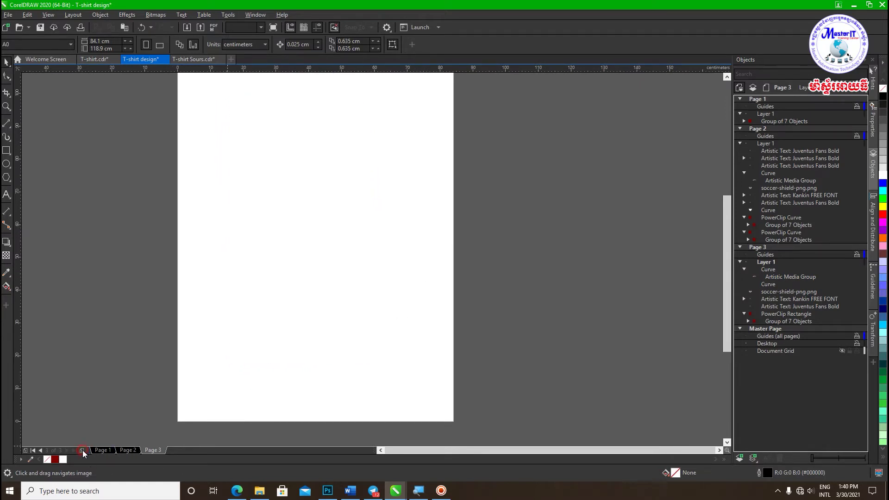
click(153, 450)
drag(215, 87, 399, 426)
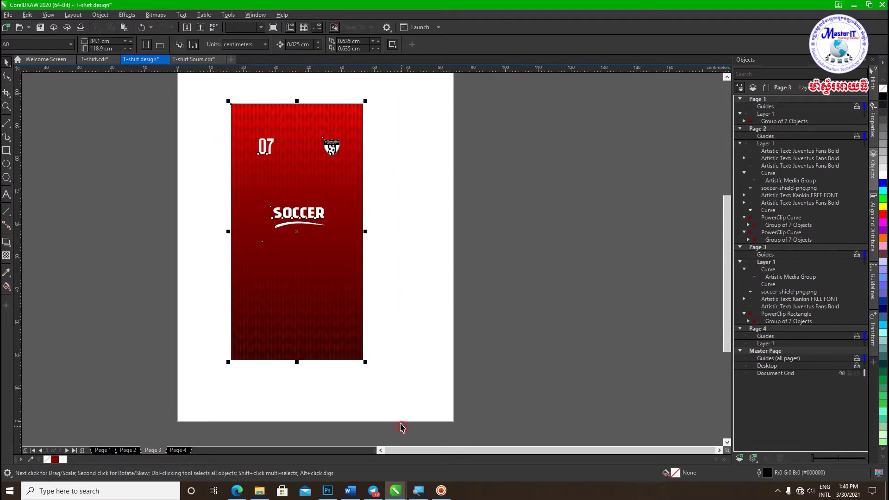
click(178, 450)
key(ctrl+v)
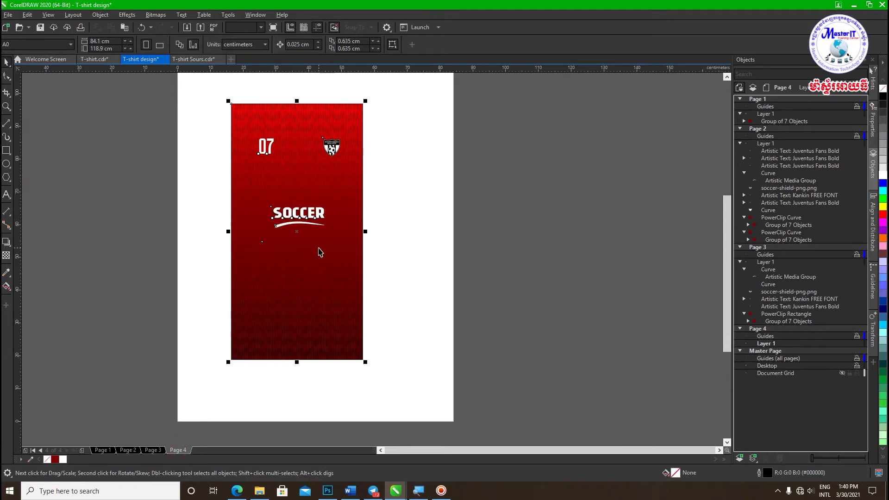
click(253, 282)
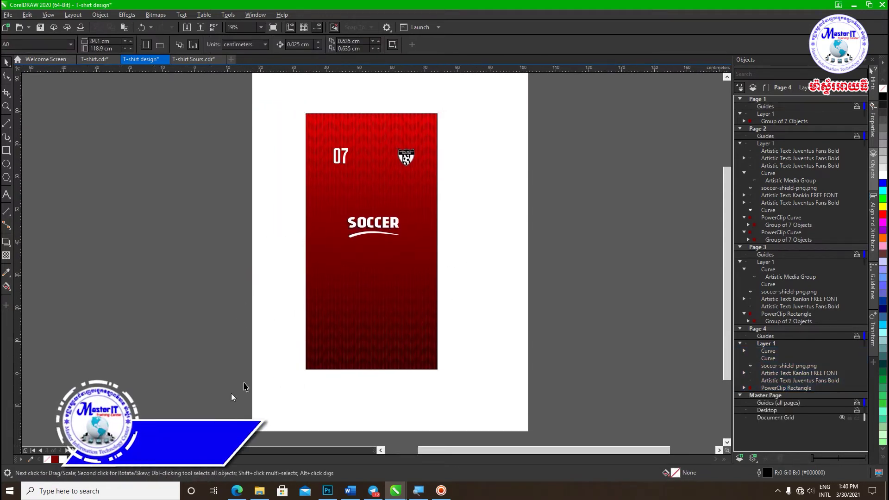
Copy the player name, the large number 07 and TEAM BTB from the back jersey on page 2, and return to page 4.
click(127, 450)
click(480, 162)
shift+click(490, 231)
shift+click(485, 328)
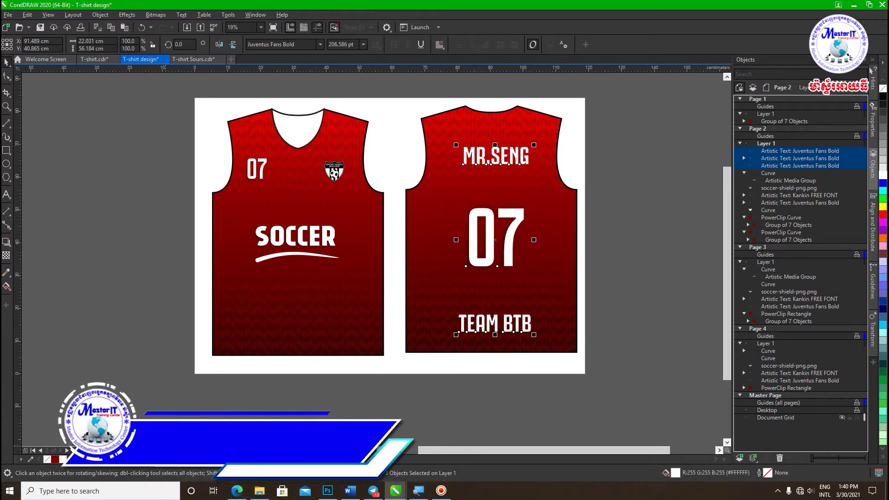
key(Page_Down)
key(Page_Down)
click(492, 196)
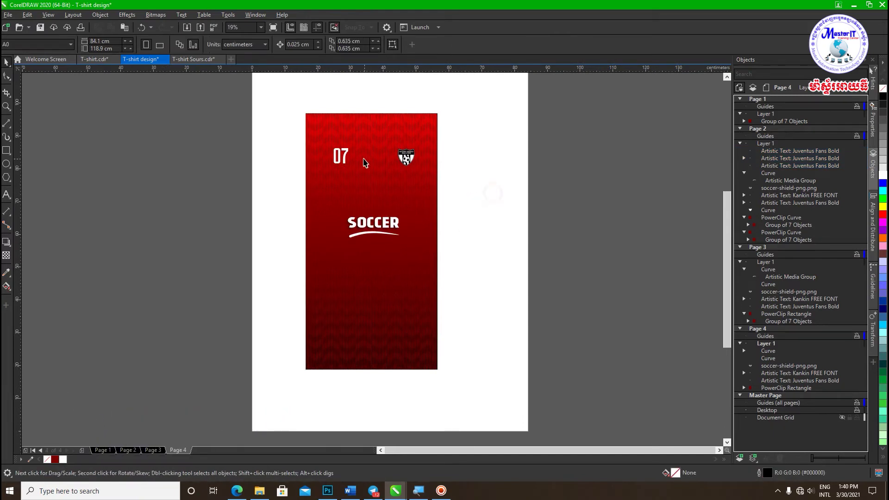
Delete the small 07, the shield, the SOCCER text and the swoosh from the panel on page 4.
click(341, 158)
key(Delete)
click(406, 158)
key(Delete)
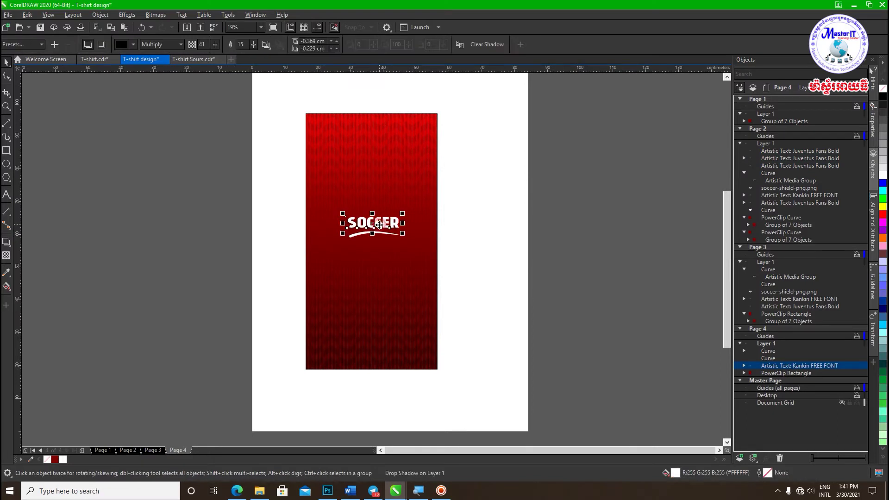
click(361, 236)
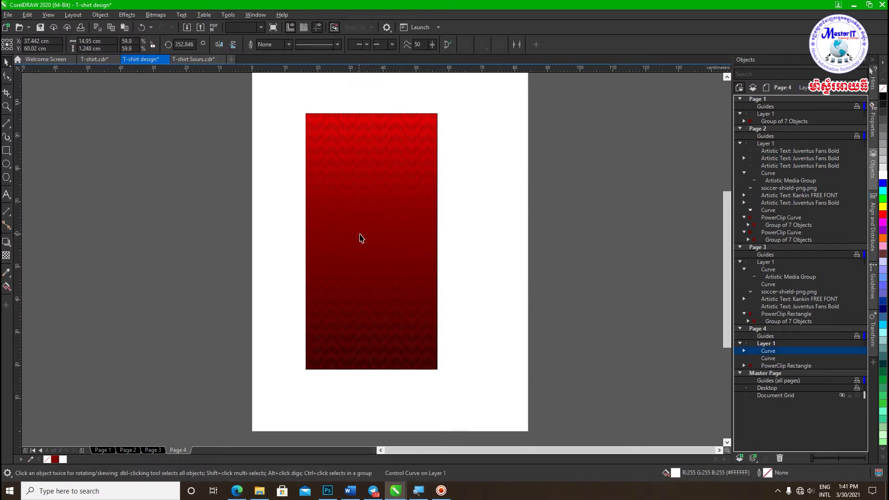
Paste the copied player name, number 07 and TEAM BTB on page 4 and move them onto the middle of the red panel.
key(ctrl+z)
drag(488, 244, 365, 234)
click(516, 222)
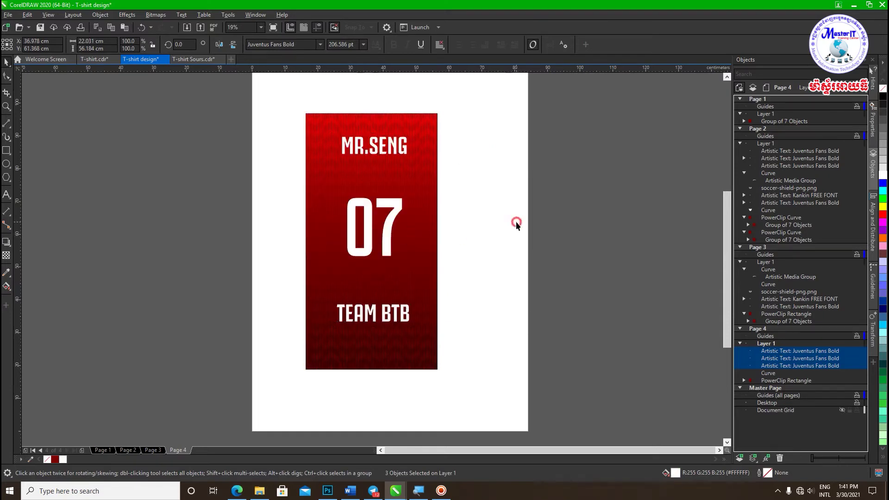
Scale the player name on page 4 down to about 16.1 × 4.2 cm and shift it slightly lower on the panel.
click(362, 154)
drag(409, 161, 406, 158)
click(481, 167)
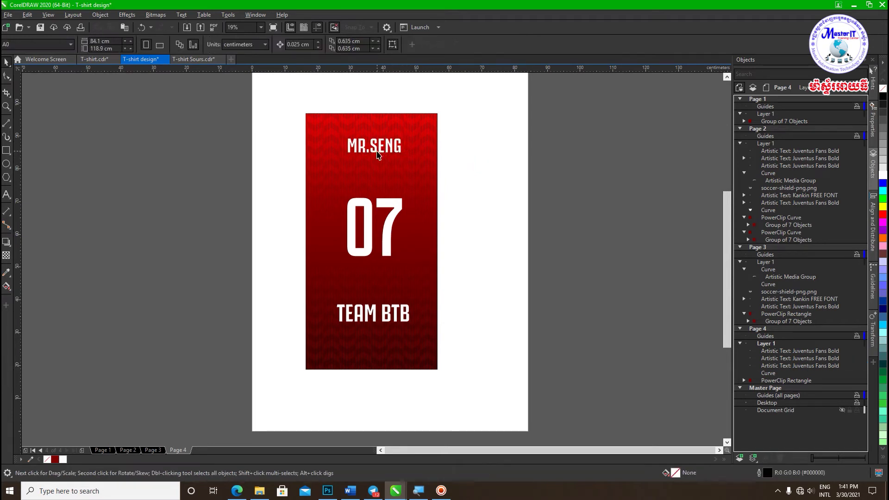
drag(375, 148, 376, 155)
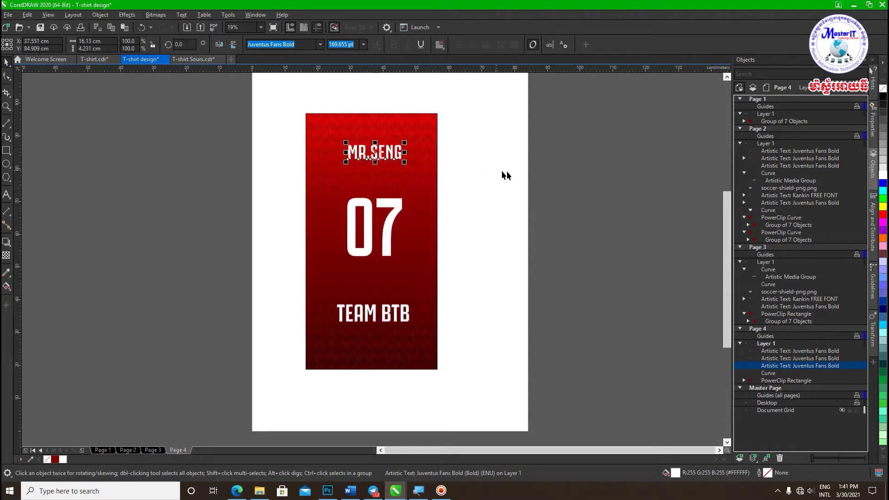
click(493, 195)
Add a drop shadow to the player name on page 4, offset about 0.5 cm downward.
click(363, 153)
scroll(363, 143, up, 1)
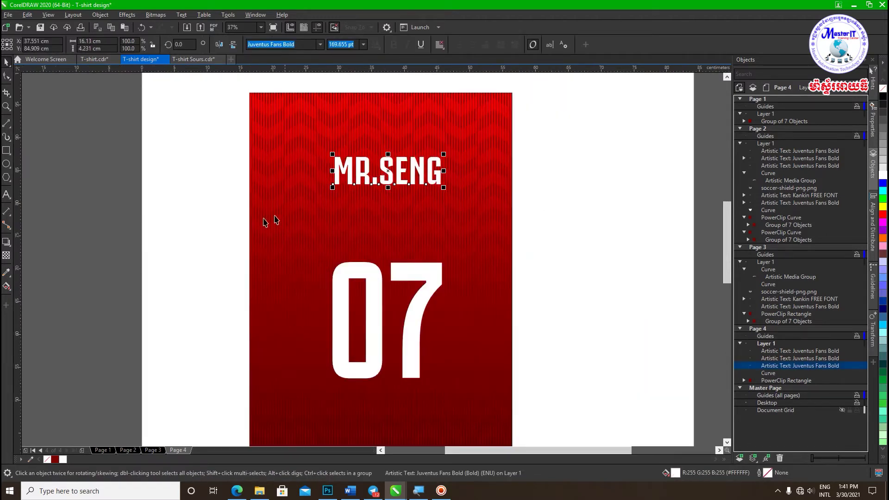
click(7, 242)
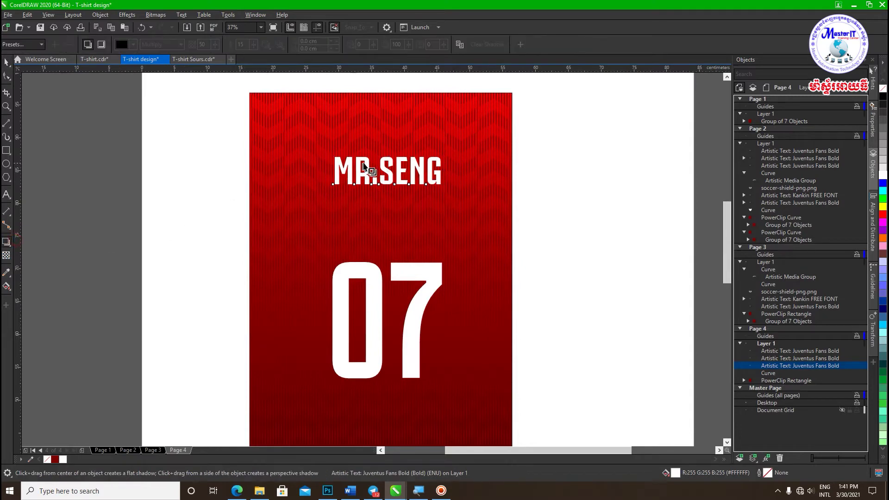
drag(388, 171, 390, 188)
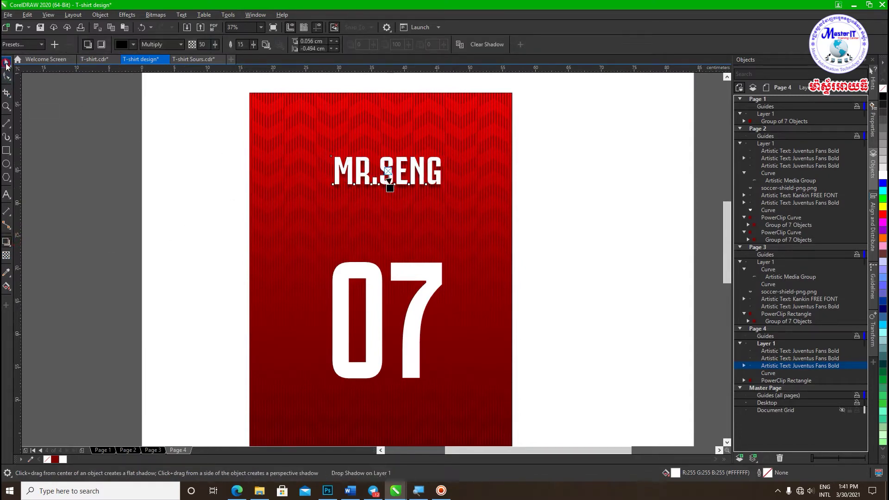
Scale the number 07 on page 4 down to about 13.1 × 13.9 cm and shift it slightly upward on the panel.
click(567, 310)
click(431, 323)
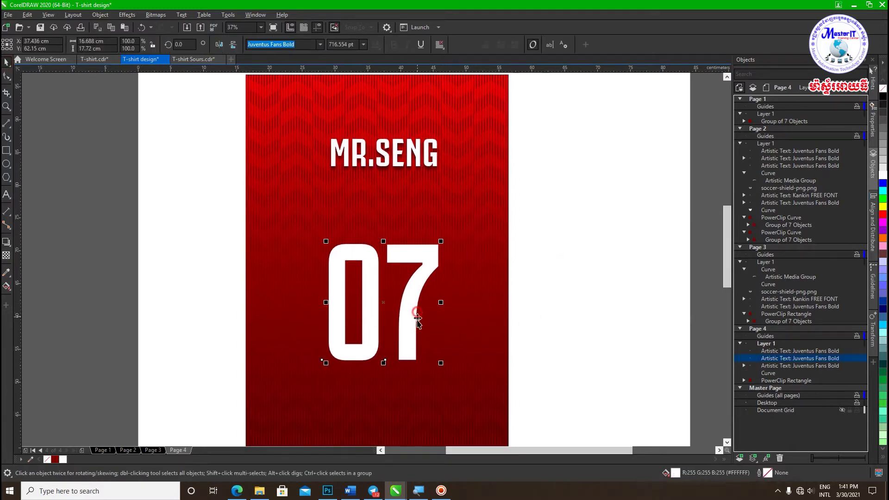
drag(446, 370, 431, 355)
drag(406, 315, 407, 310)
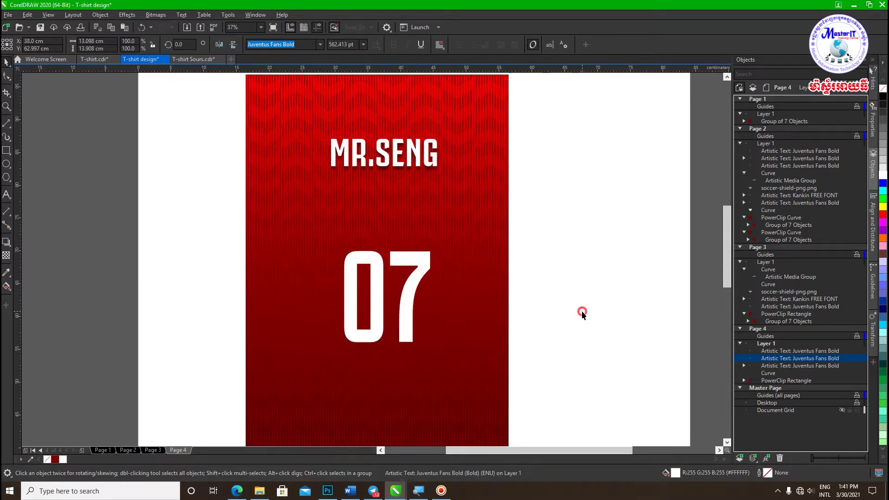
click(581, 311)
scroll(554, 335, down, 6)
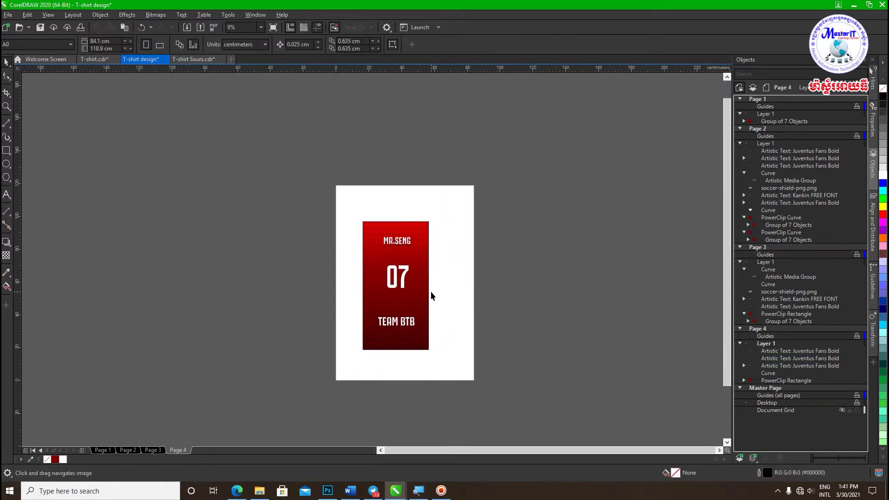
Scale the TEAM BTB text on page 4 down to about 13.2 × 3.1 cm and nudge the number 07 slightly lower.
scroll(430, 292, up, 2)
click(387, 360)
drag(401, 339, 403, 344)
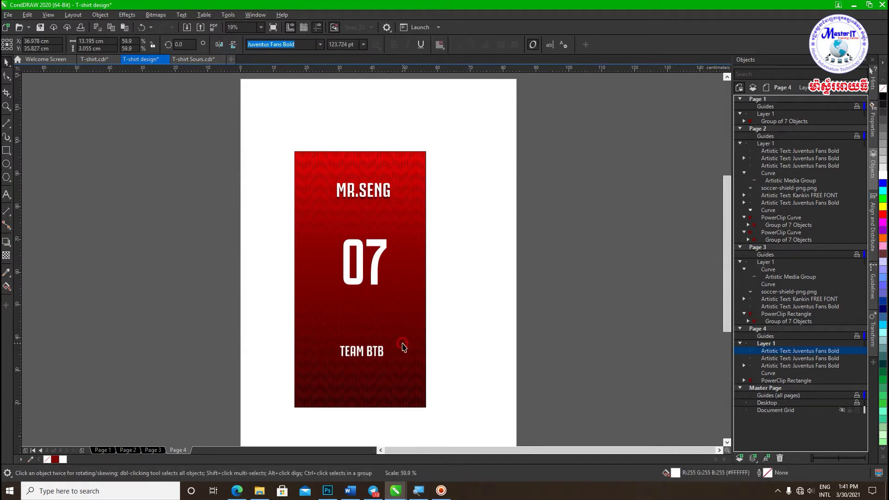
drag(358, 274, 359, 280)
scroll(526, 278, down, 1)
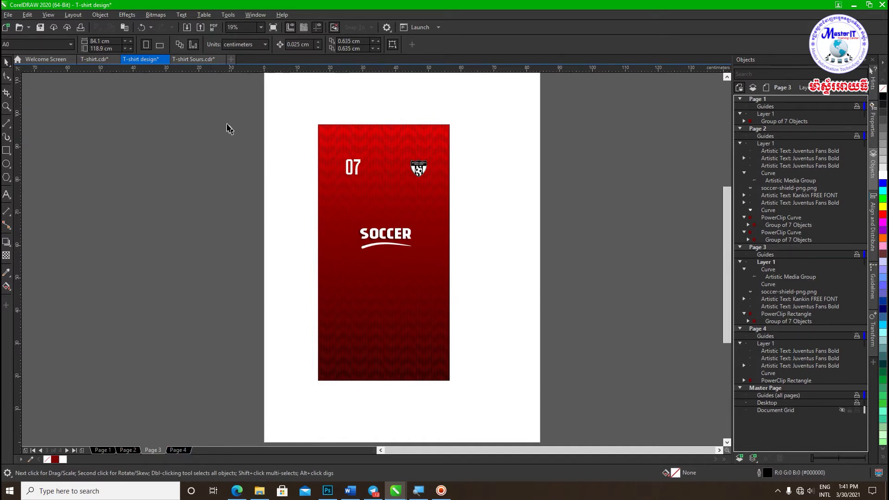
Start exporting the front panel on page 3 and create a t-SHIRT folder in Documents as the destination.
drag(200, 88, 296, 414)
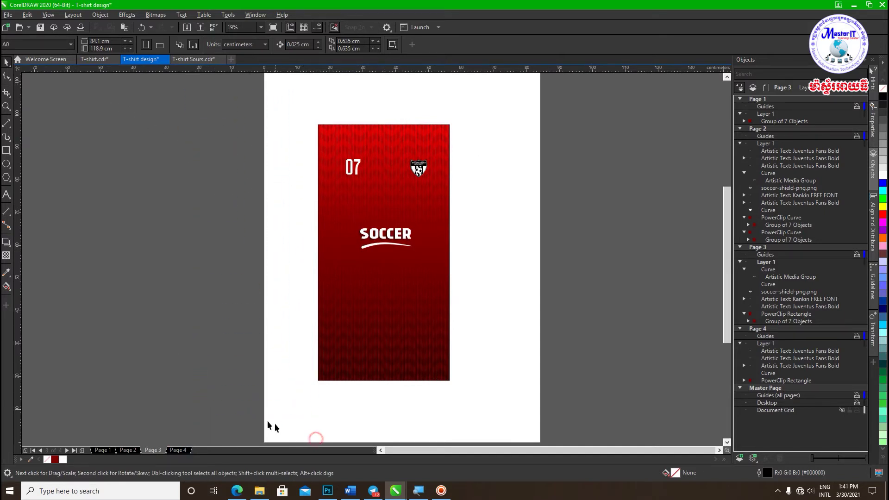
click(7, 15)
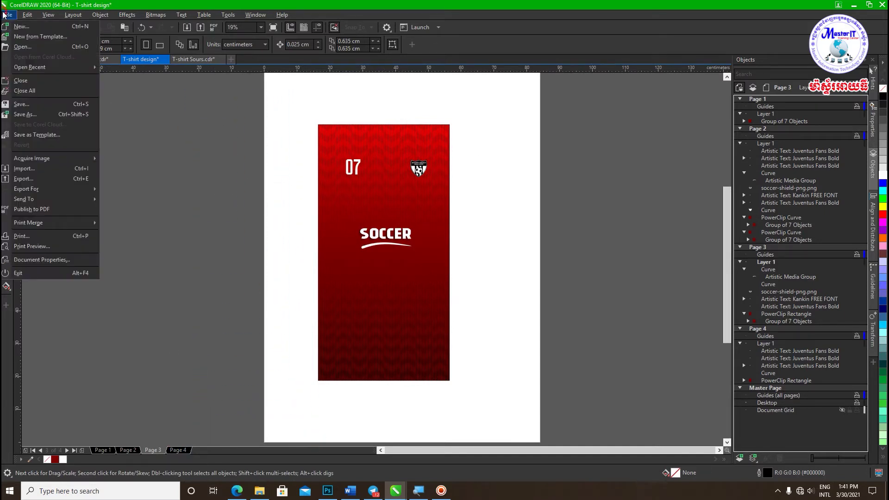
click(27, 180)
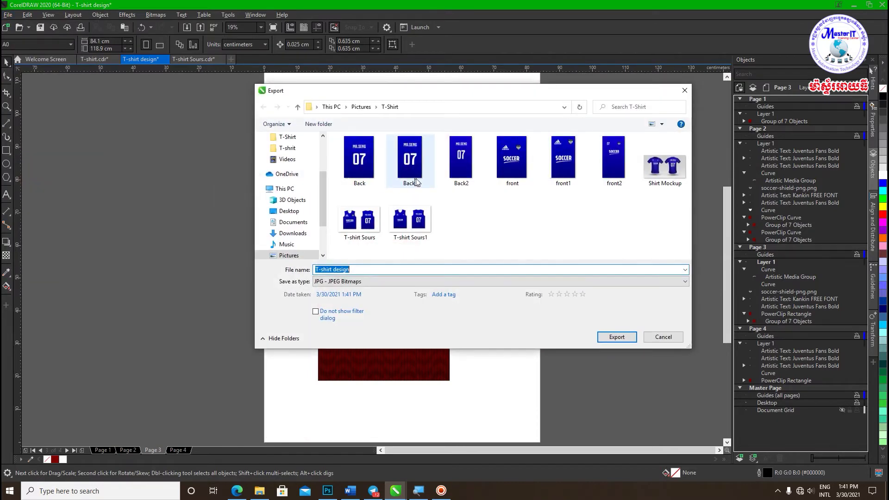
drag(423, 91, 389, 82)
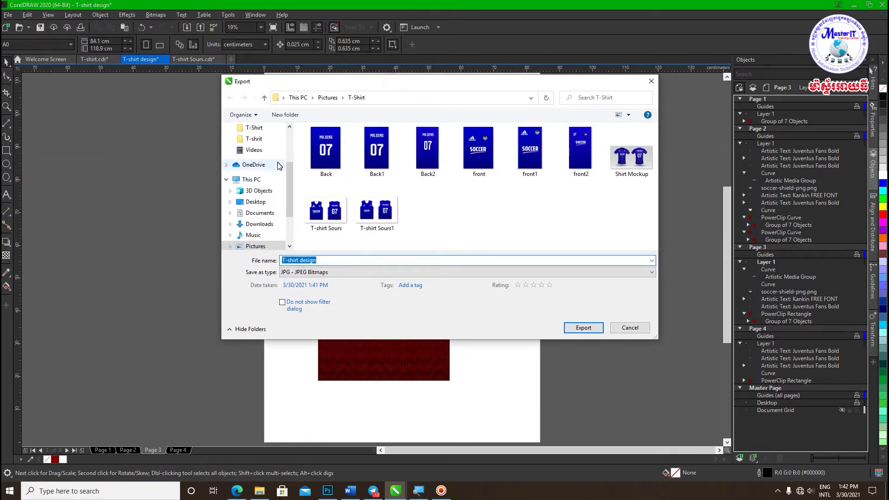
scroll(279, 165, up, 3)
click(258, 169)
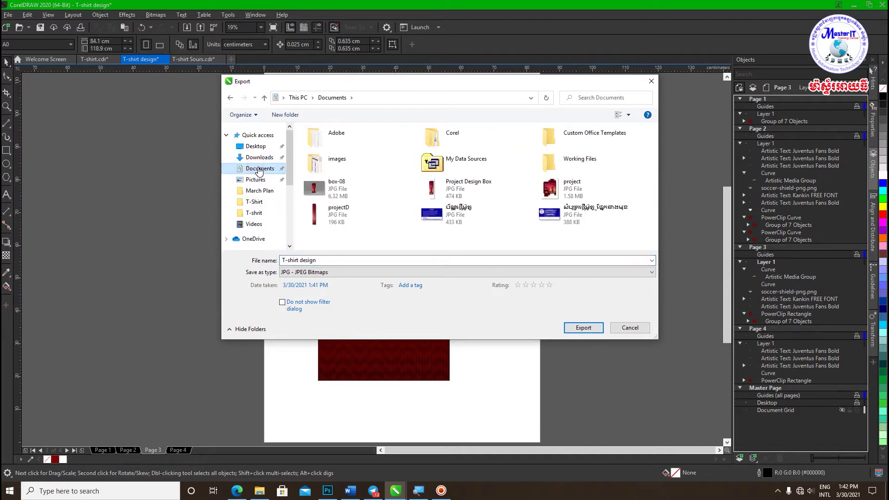
click(286, 114)
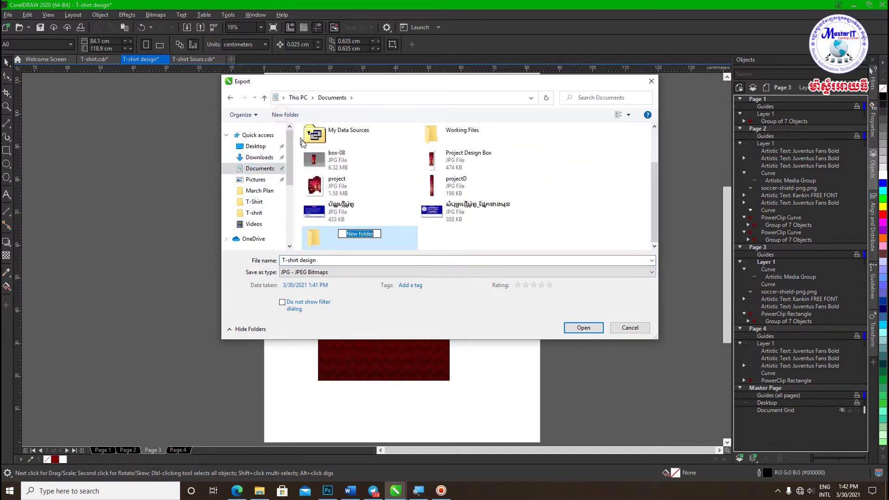
text(t-SHIRT)
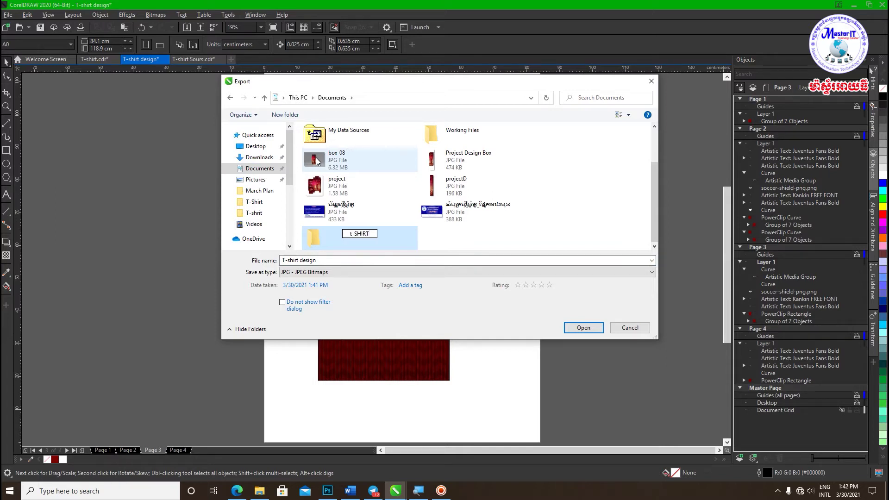
click(340, 245)
double_click(341, 246)
Export the front panel as a JPEG named FRONT in RGB color at 100% quality.
drag(282, 260, 322, 259)
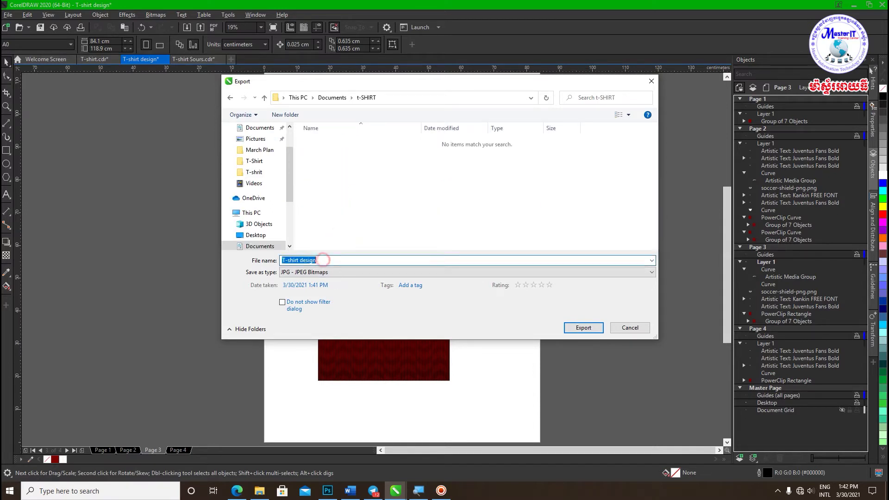
text(FRONT)
click(583, 328)
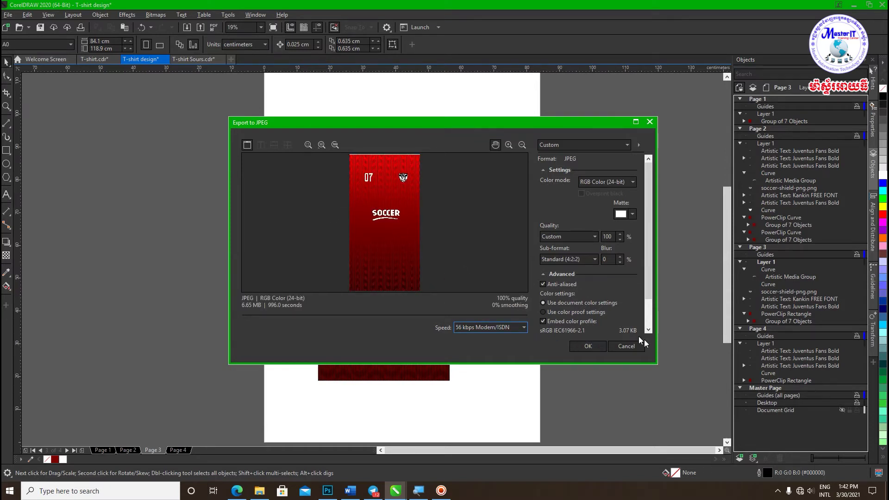
click(589, 347)
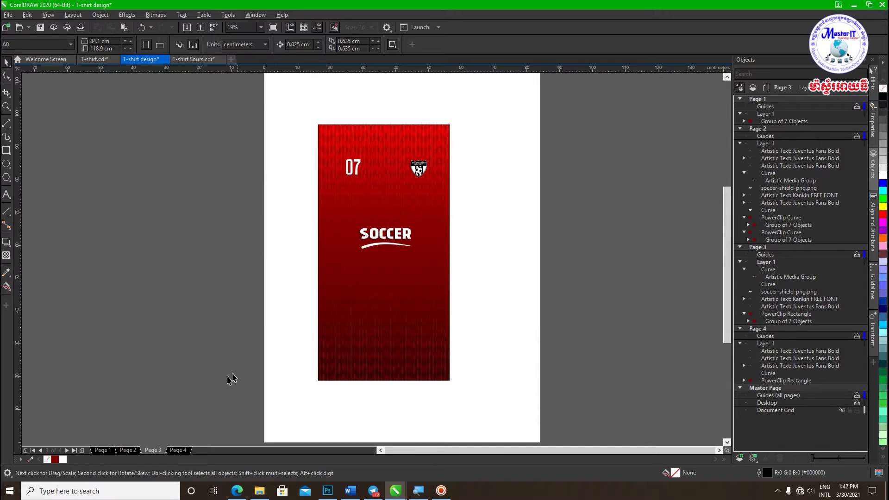
Export the back panel on page 4 as a JPEG named BACK in the t-SHIRT folder.
click(175, 450)
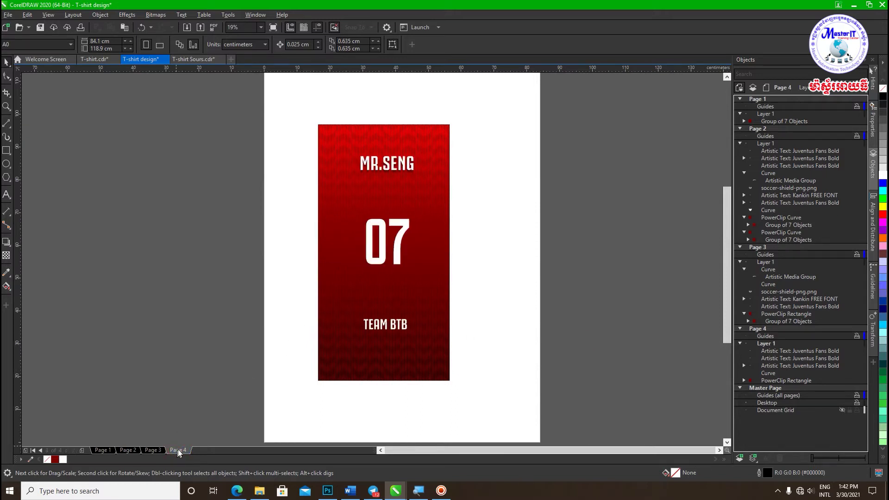
click(7, 15)
click(35, 181)
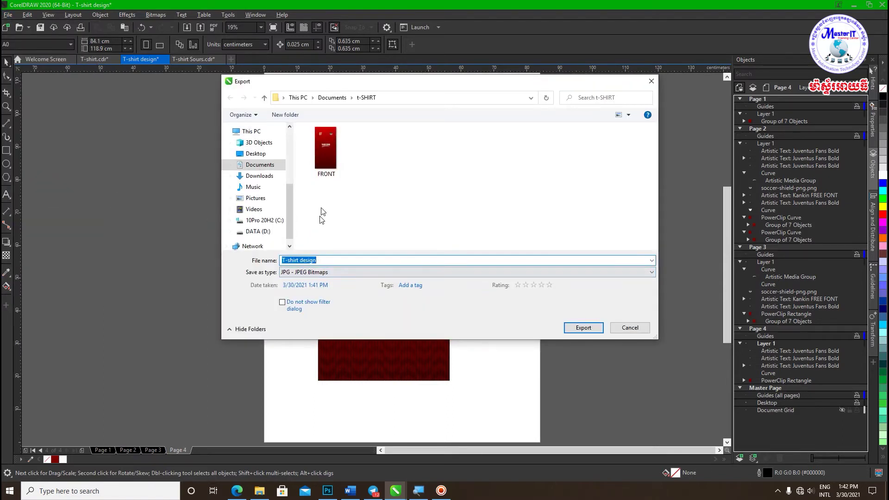
click(320, 258)
drag(320, 259, 249, 265)
text(BACK)
click(584, 328)
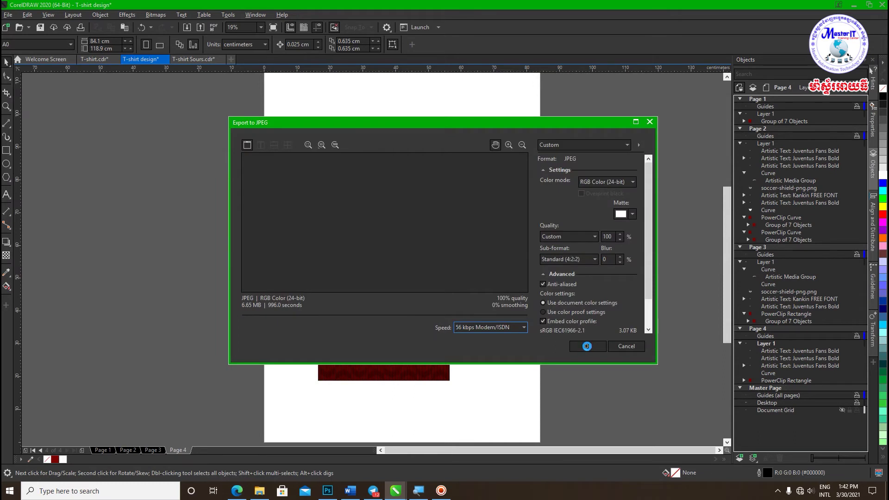
click(586, 346)
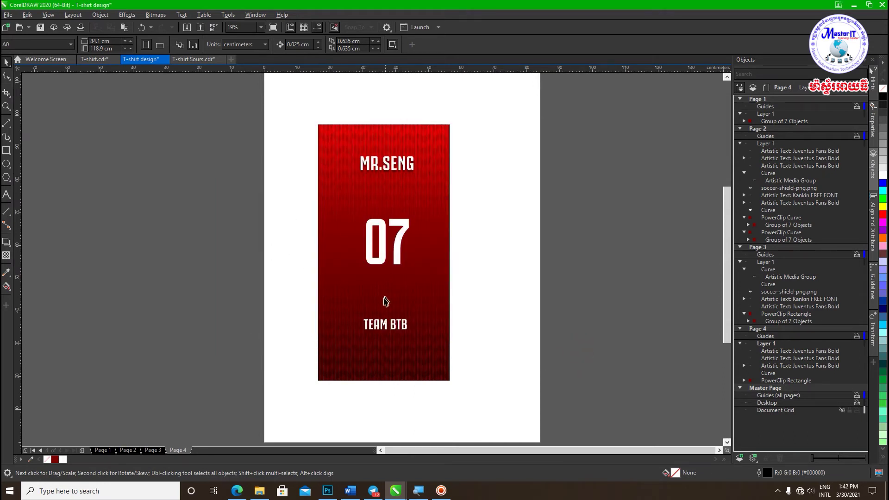
Switch to Photoshop, open the contents of the Mockup - Edit me 2 smart object, and open FRONT from the t-SHIRT folder in Documents.
click(327, 490)
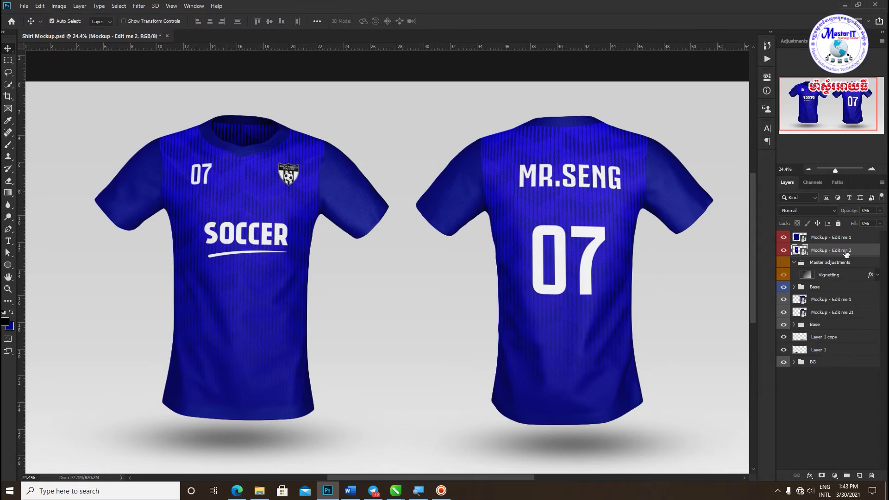
double_click(797, 251)
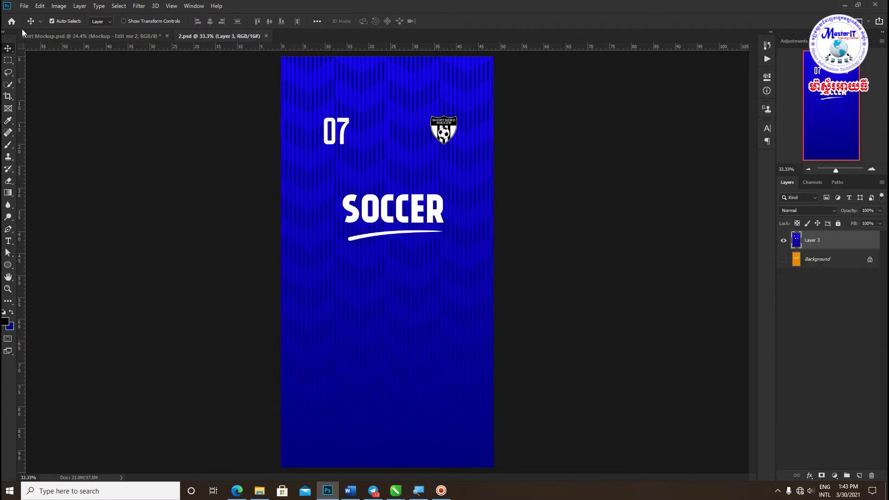
click(22, 6)
click(29, 25)
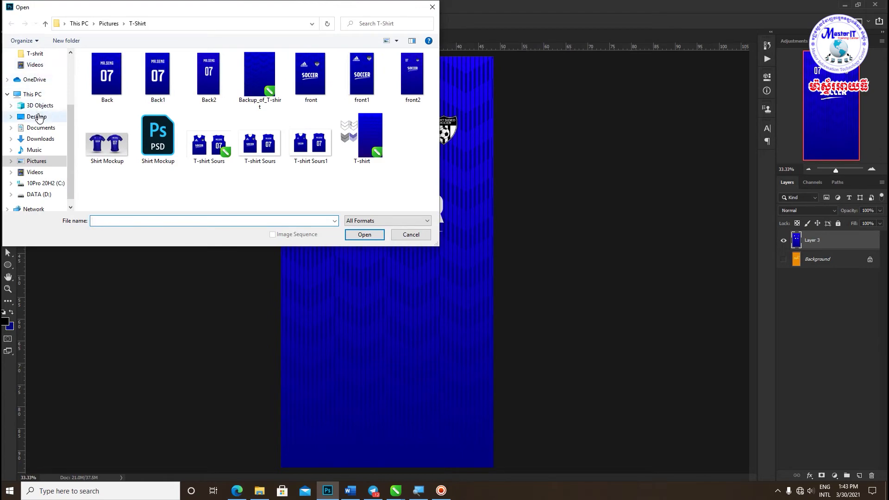
scroll(30, 92, up, 1)
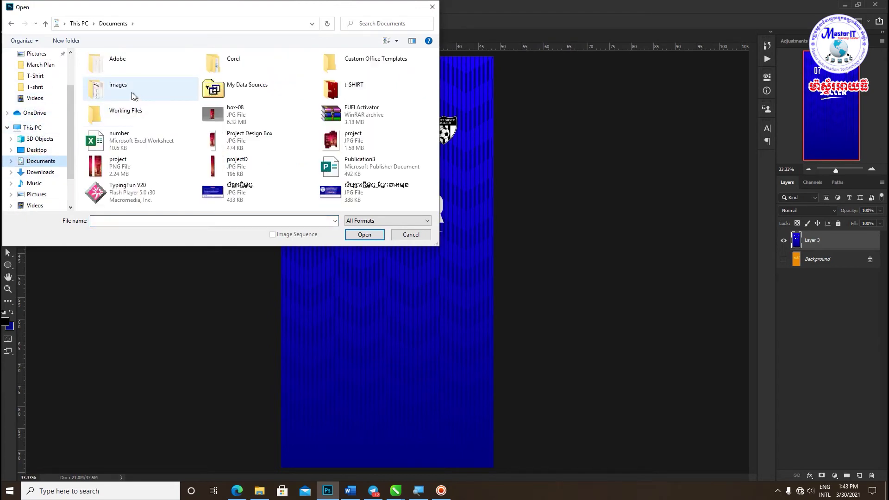
double_click(352, 88)
click(163, 82)
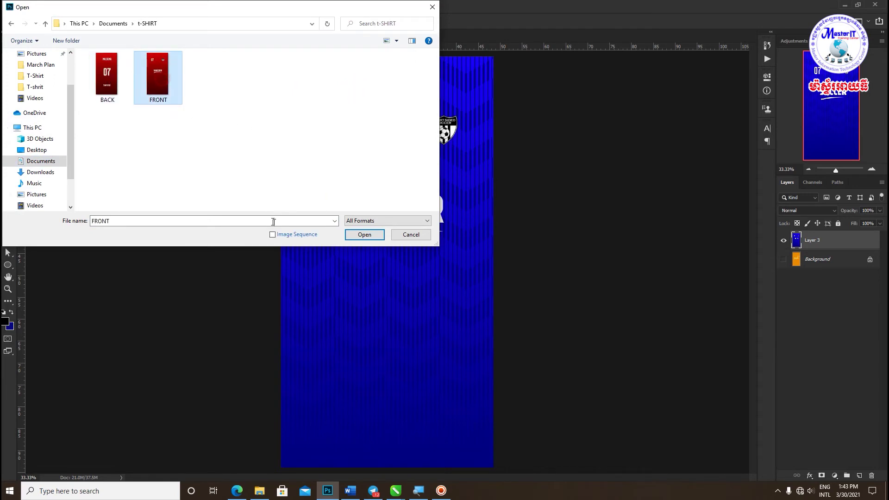
click(364, 235)
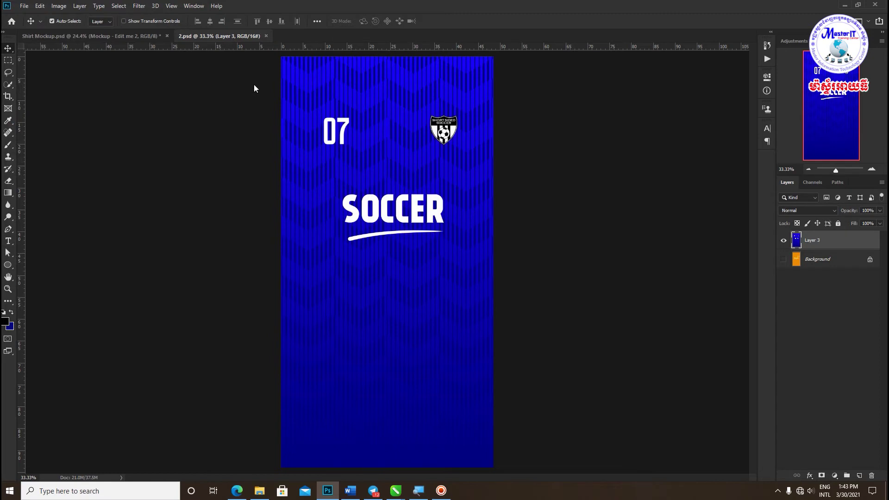
Copy the FRONT artwork into 2.psd as a new layer and scale it down to about 30% over the blue panel.
drag(403, 210, 405, 243)
click(438, 188)
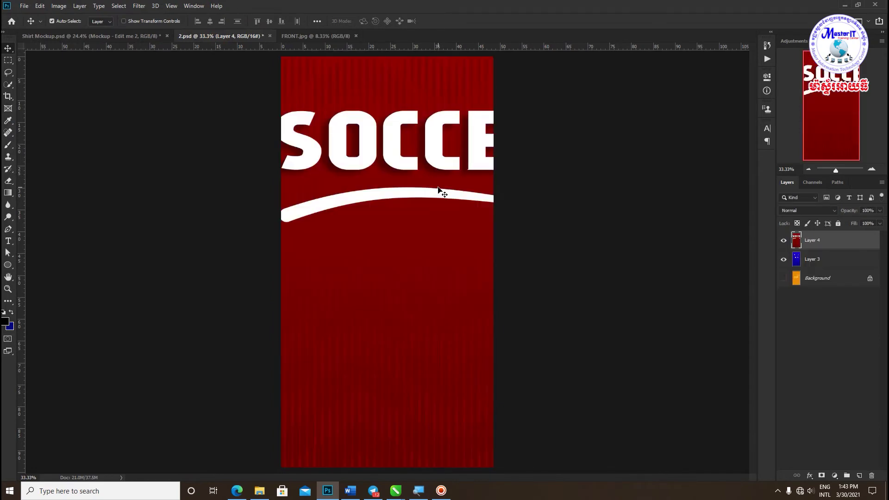
scroll(425, 217, down, 5)
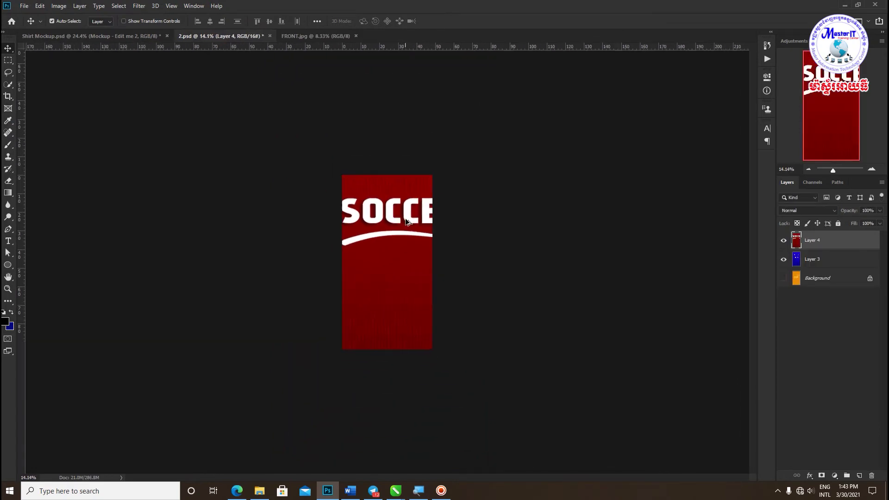
key(ctrl+t)
scroll(389, 271, down, 3)
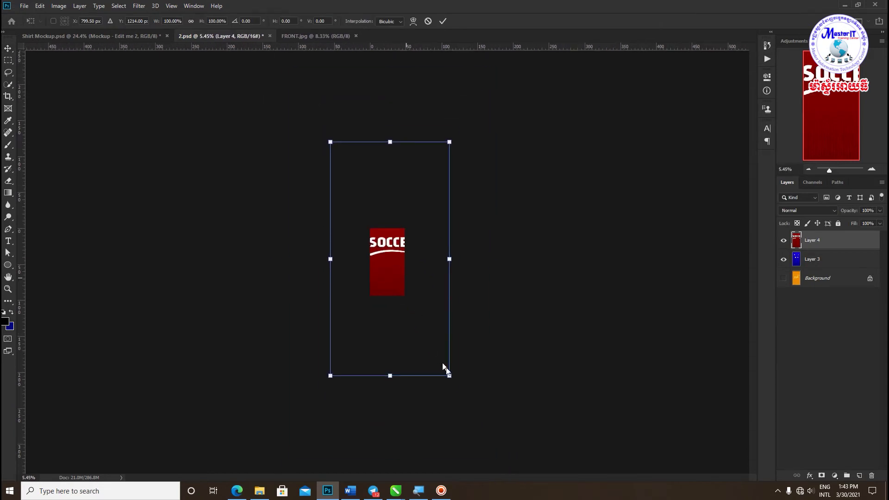
click(448, 376)
drag(450, 377, 410, 285)
scroll(408, 280, up, 5)
drag(426, 293, 408, 301)
drag(469, 423, 481, 444)
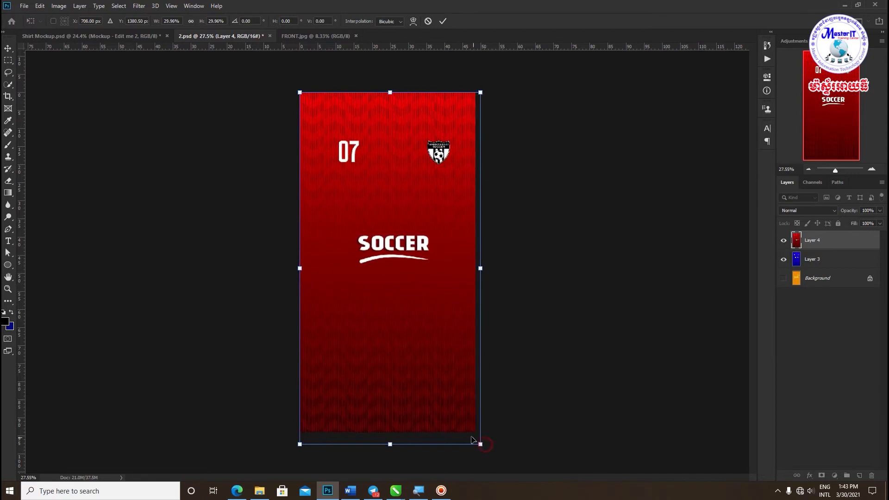
Enlarge and reposition the red artwork slightly to cover the whole canvas, save 2.psd, and check the front shirt in Shirt Mockup.psd.
drag(438, 393, 431, 388)
drag(475, 436, 481, 450)
drag(446, 394, 440, 381)
key(Return)
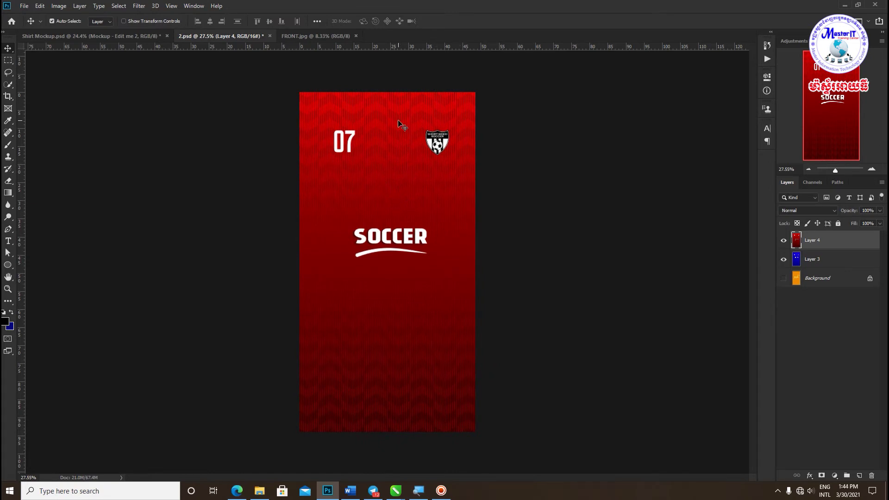
key(ctrl)
key(ctrl+s)
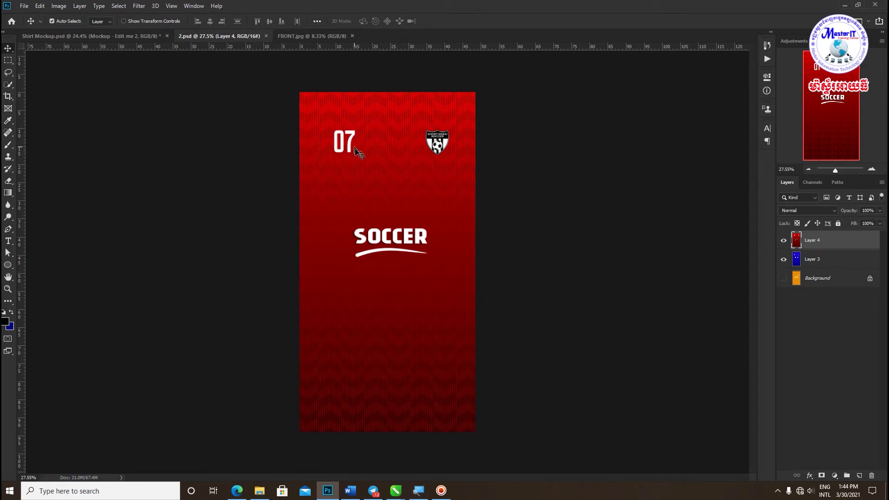
click(99, 39)
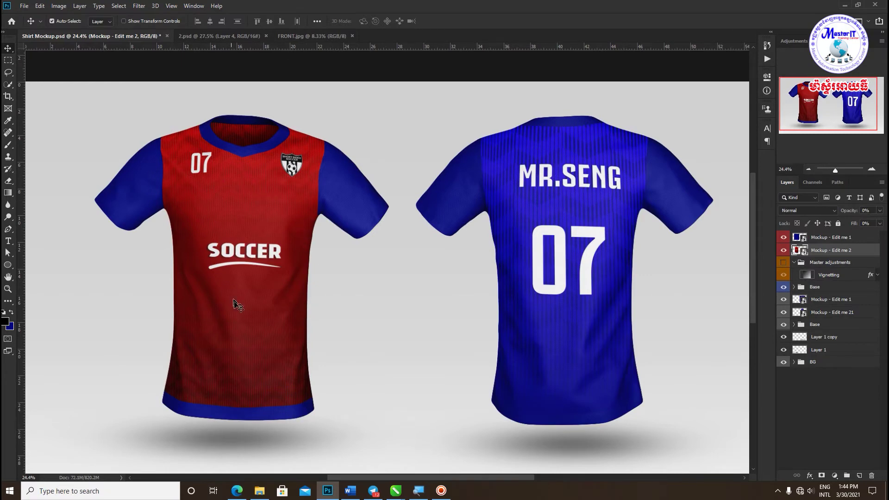
Move the red artwork layer in 2.psd slightly down so its upper edge meets the top of the canvas.
click(213, 38)
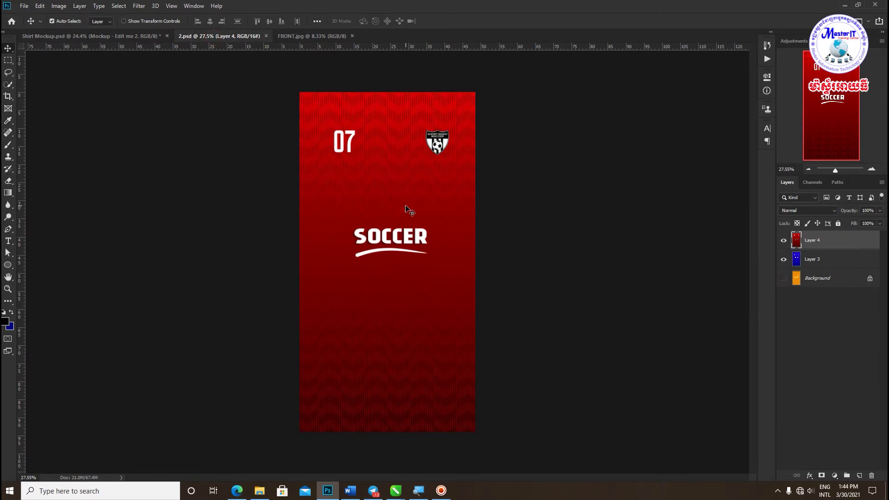
key(ctrl)
key(ctrl+t)
drag(397, 211, 398, 223)
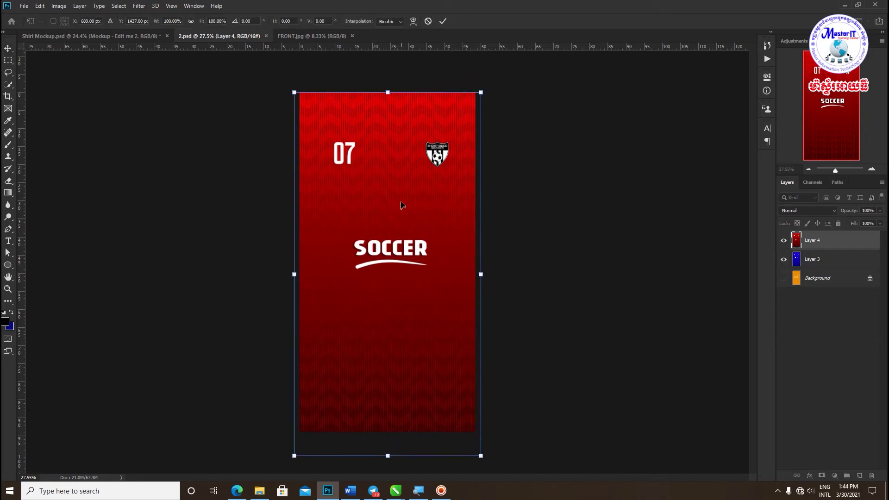
click(443, 21)
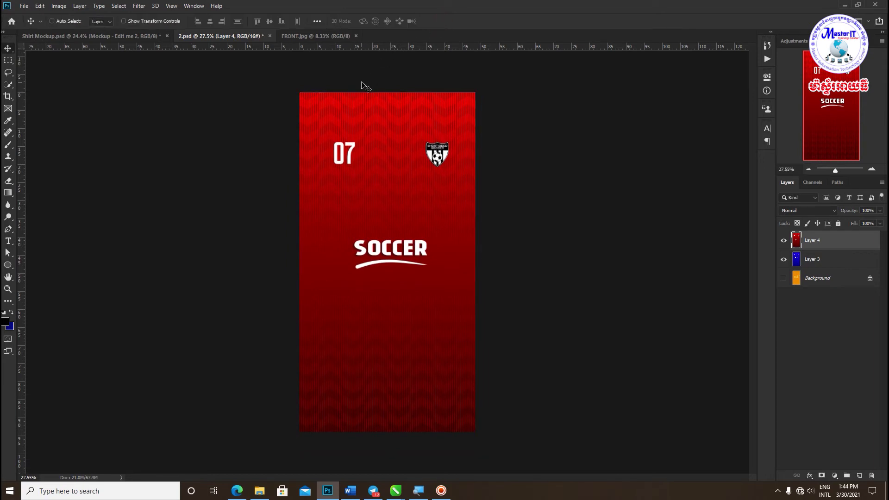
Save 2.psd and open the contents of the front shirt's Mockup - Edit me 1 smart object from Shirt Mockup.psd.
key(ctrl+s)
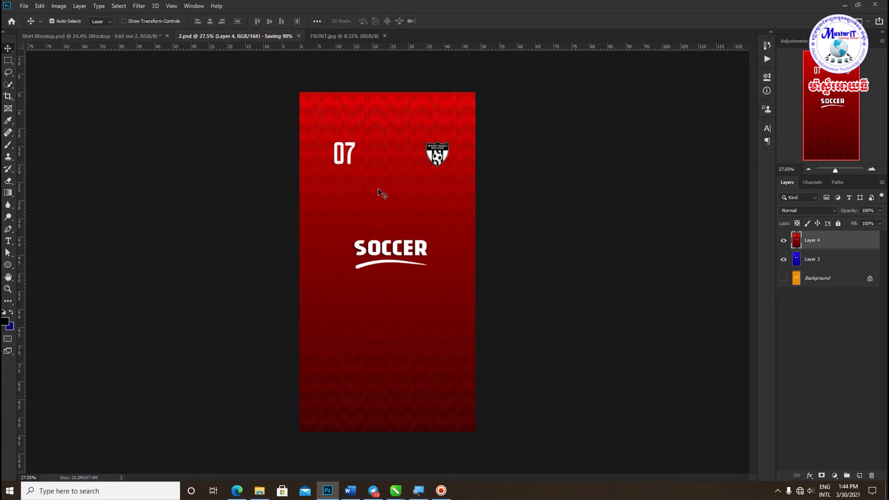
click(67, 41)
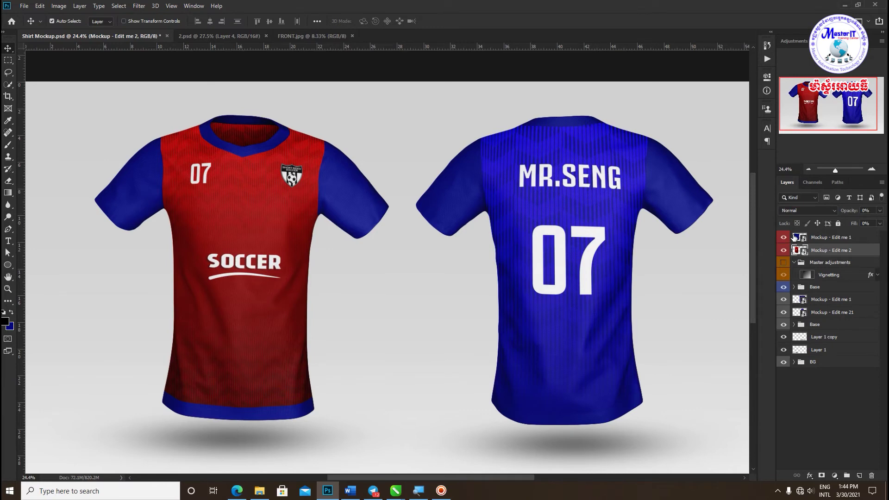
double_click(795, 237)
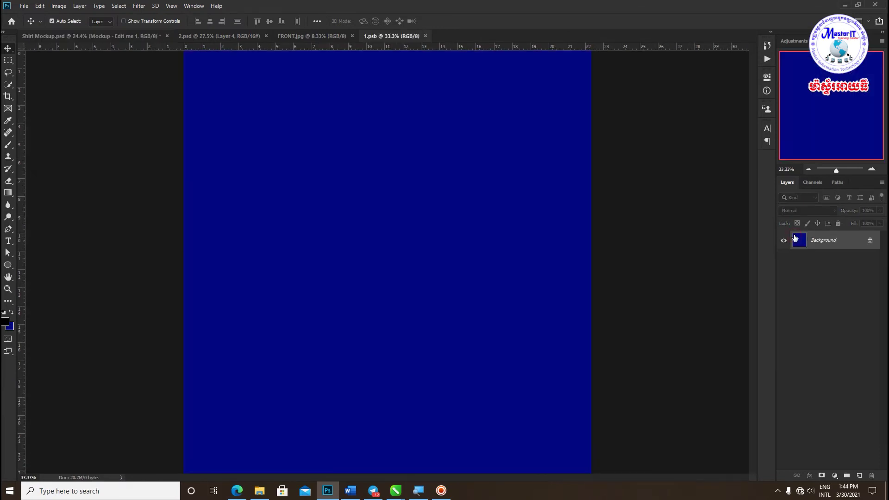
Set the foreground colour to the dark red 9d0000.
click(6, 323)
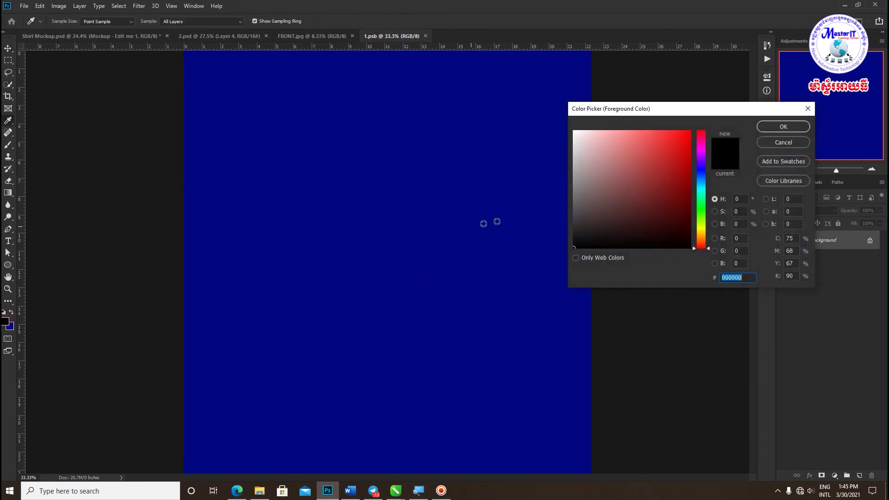
mouse_move(671, 159)
mouse_down()
mouse_move(700, 161)
mouse_move(705, 132)
mouse_move(719, 175)
mouse_up()
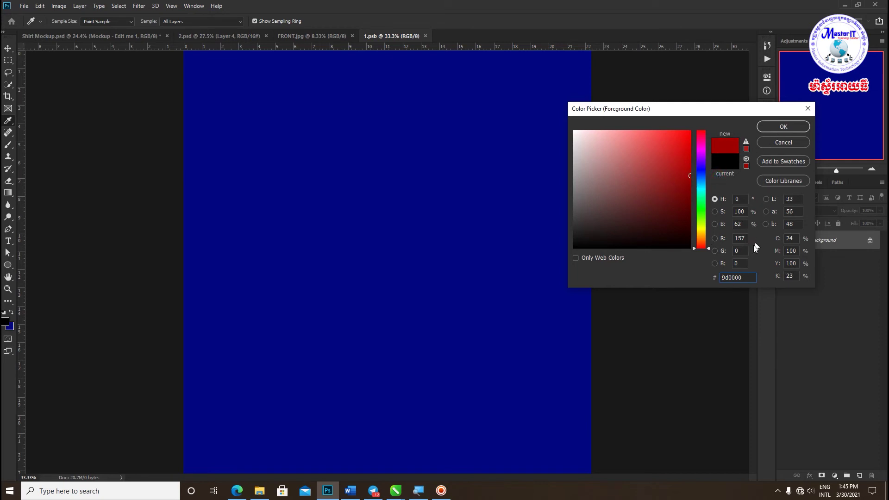
double_click(722, 277)
click(784, 126)
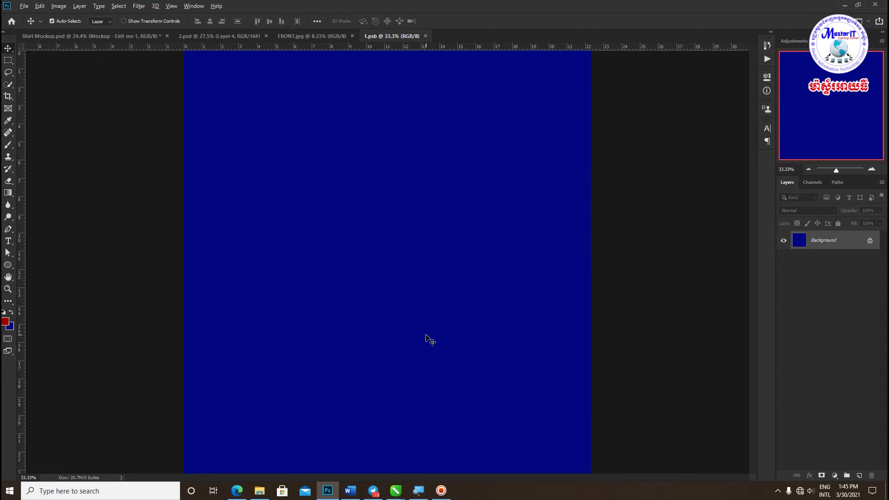
Fill the 1.psb background with the dark red foreground colour, save it, and return to Shirt Mockup.psd.
key(alt+BackSpace)
key(ctrl+s)
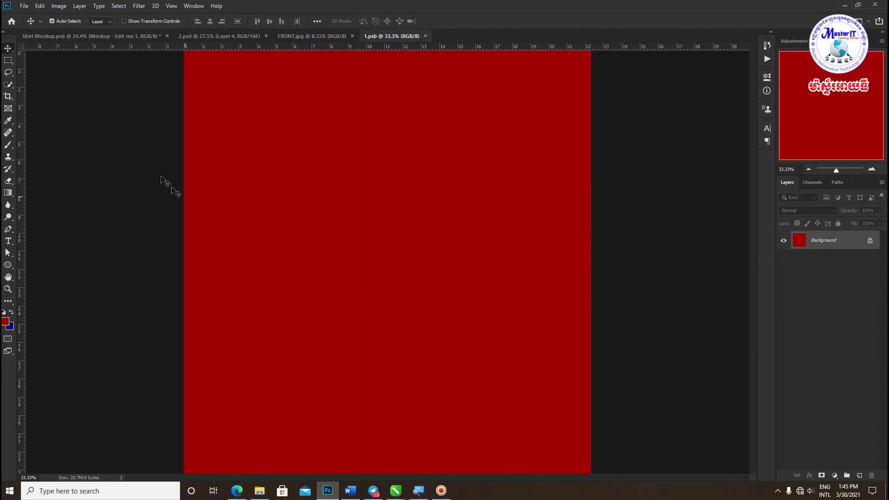
click(84, 40)
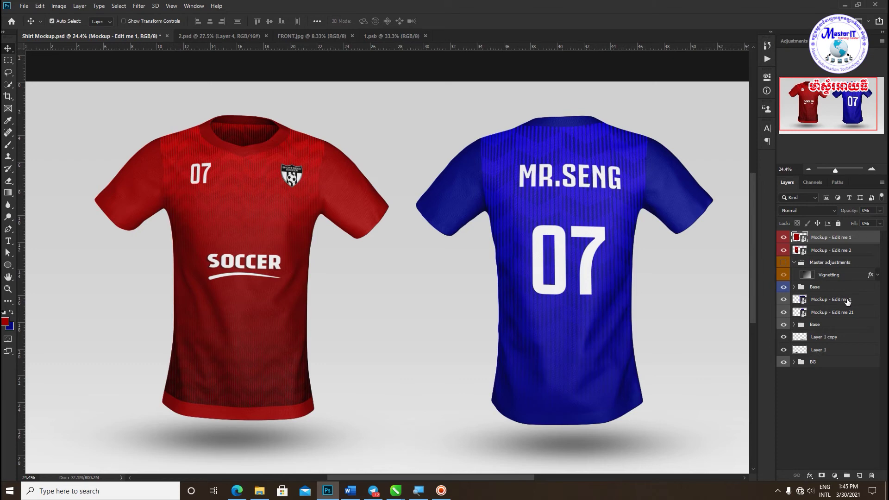
Open the back shirt's Mockup - Edit me 1 contents, fill 11.psb with the dark red foreground colour, save it, and return to the mock-up.
click(796, 301)
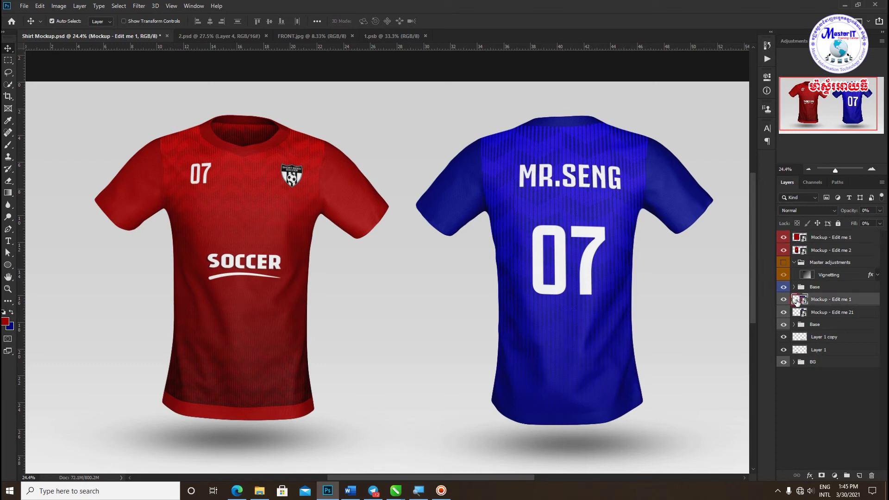
double_click(796, 300)
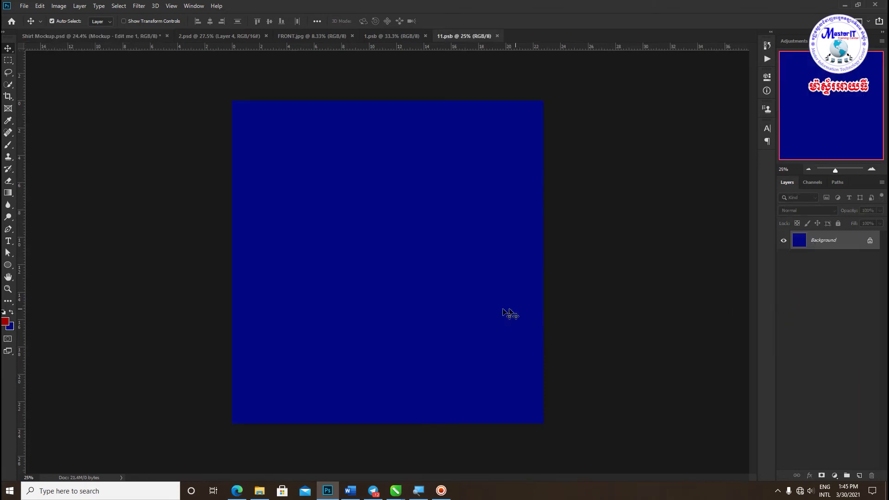
key(alt+BackSpace)
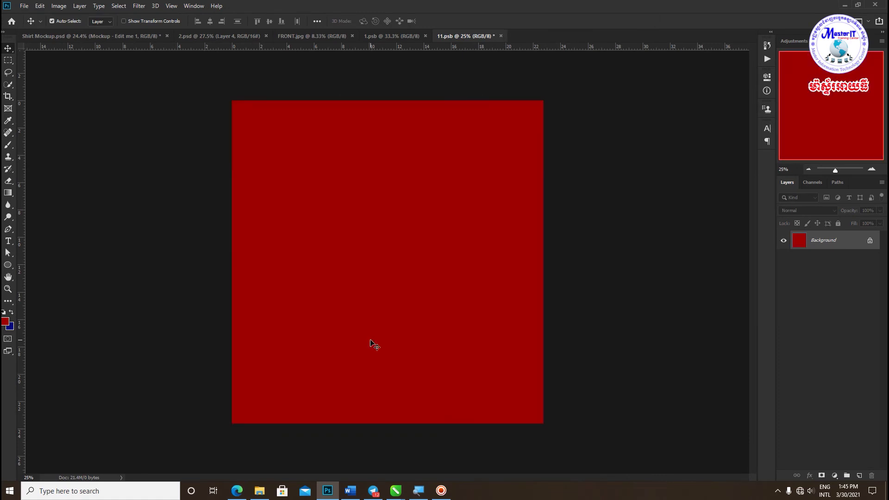
key(ctrl+s)
click(198, 37)
click(127, 34)
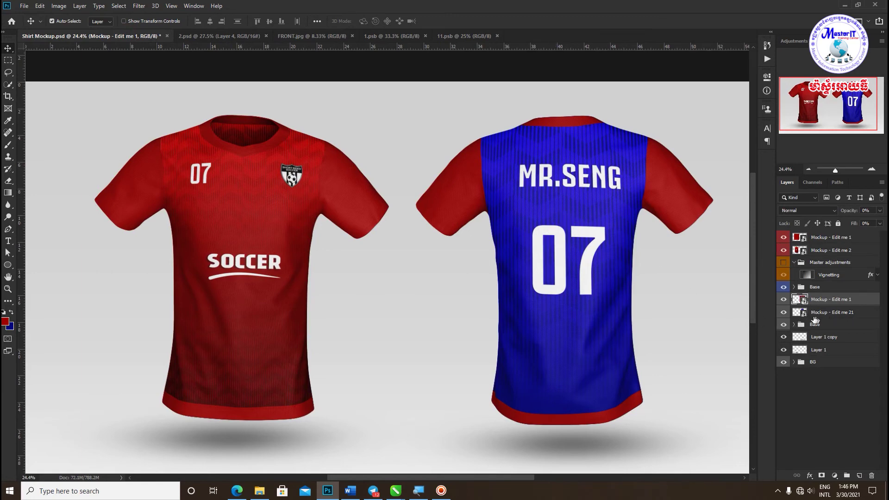
Open the contents of the Mockup - Edit me 21 smart object, and open BACK from the t-SHIRT folder in Documents.
click(796, 314)
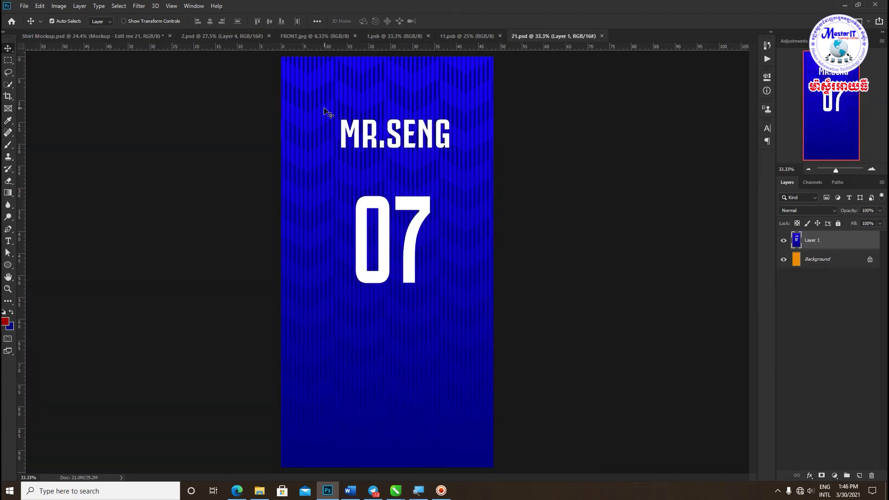
click(24, 6)
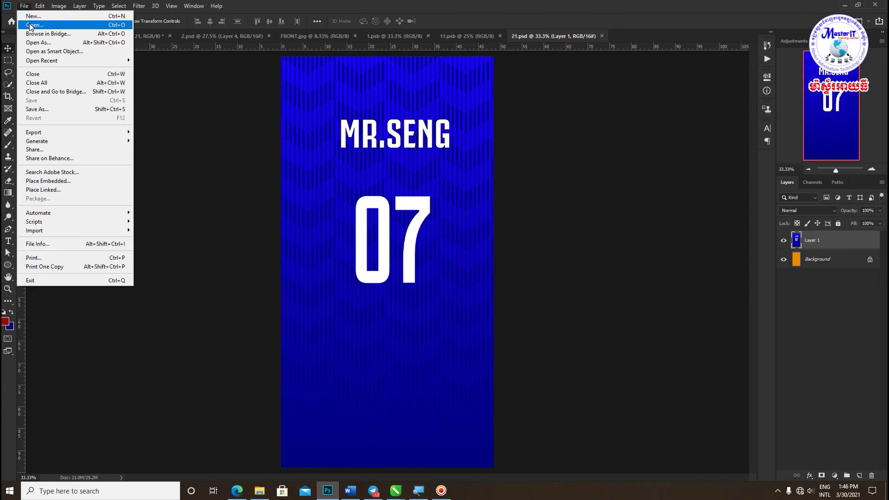
click(30, 26)
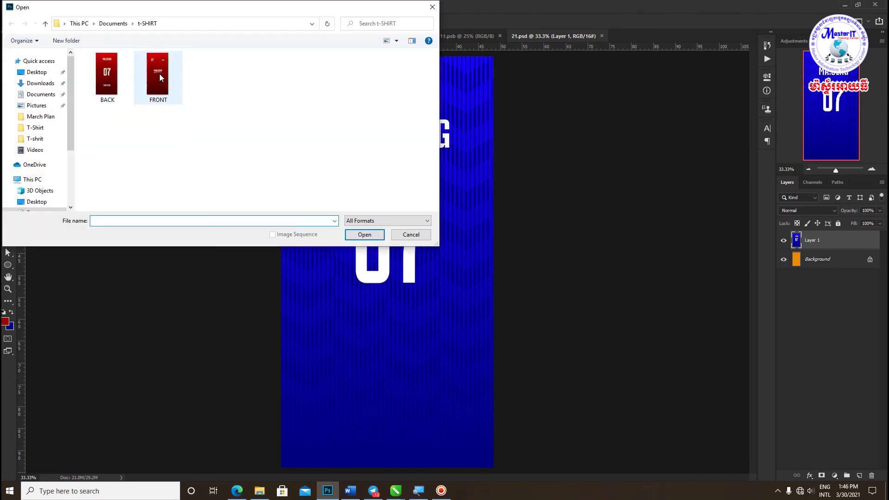
click(119, 74)
click(364, 235)
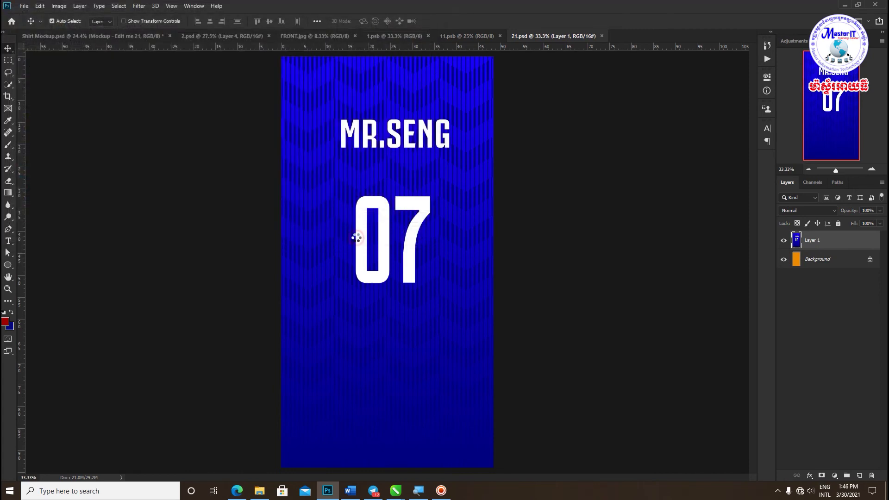
Copy the BACK artwork into 21.psd as a new layer and scale it down to about 32% over the blue panel.
mouse_move(430, 254)
mouse_down()
mouse_move(439, 196)
mouse_move(533, 42)
mouse_move(417, 253)
mouse_up()
click(436, 193)
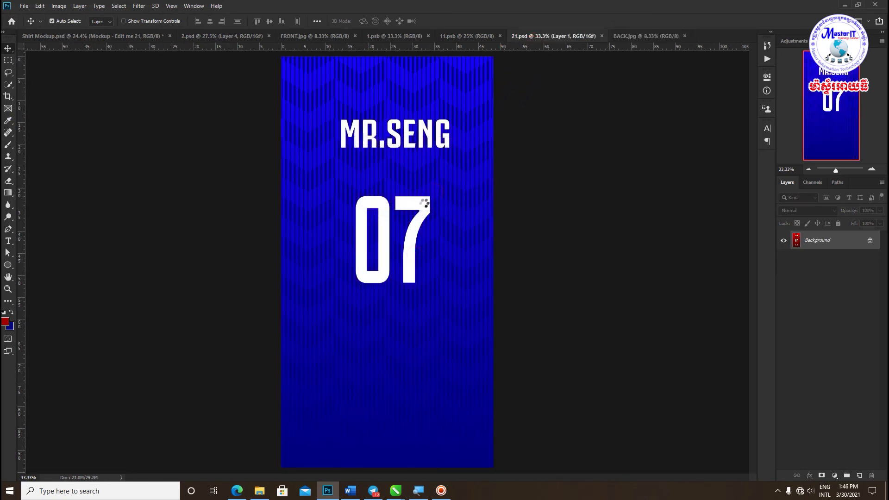
alt+scroll(414, 226, down, 2)
alt+scroll(413, 226, down, 3)
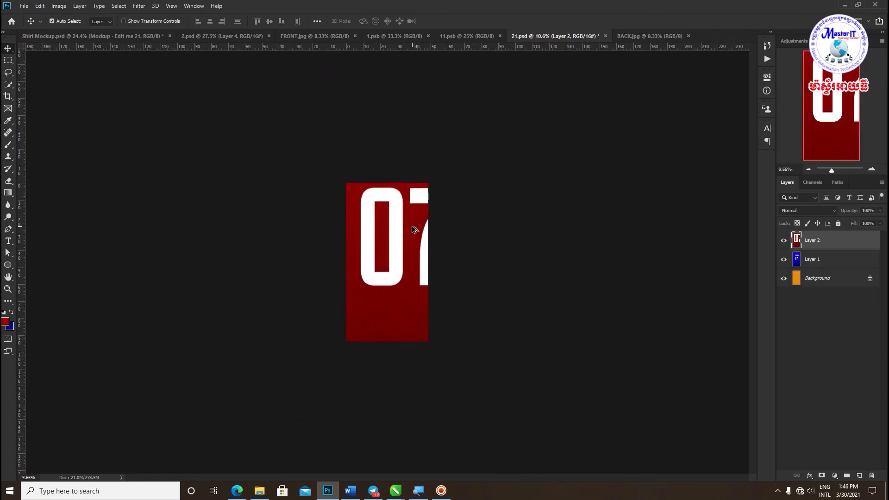
key(ctrl+t)
drag(299, 75, 360, 193)
drag(490, 449, 412, 314)
key(ctrl+0)
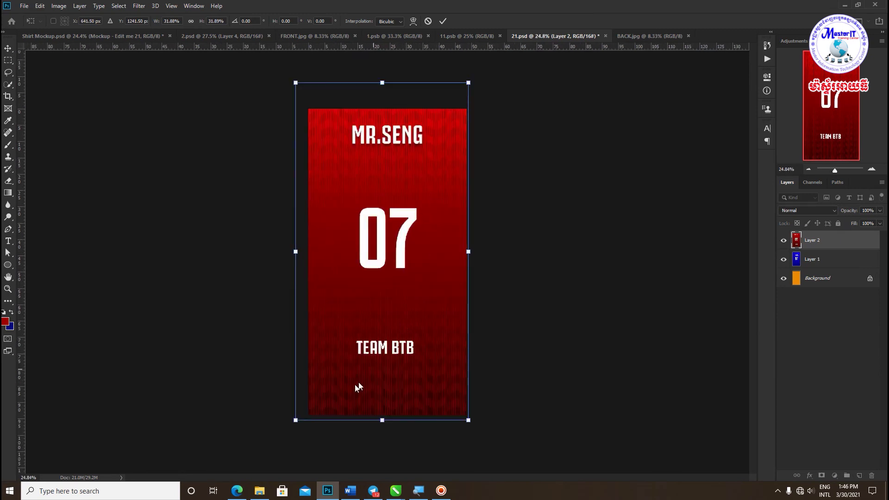
Reduce the red back artwork to about 29.4% and align it with the canvas edges so it covers the blue panel.
drag(295, 420, 315, 412)
drag(402, 312, 424, 313)
drag(468, 434, 462, 415)
drag(433, 376, 439, 375)
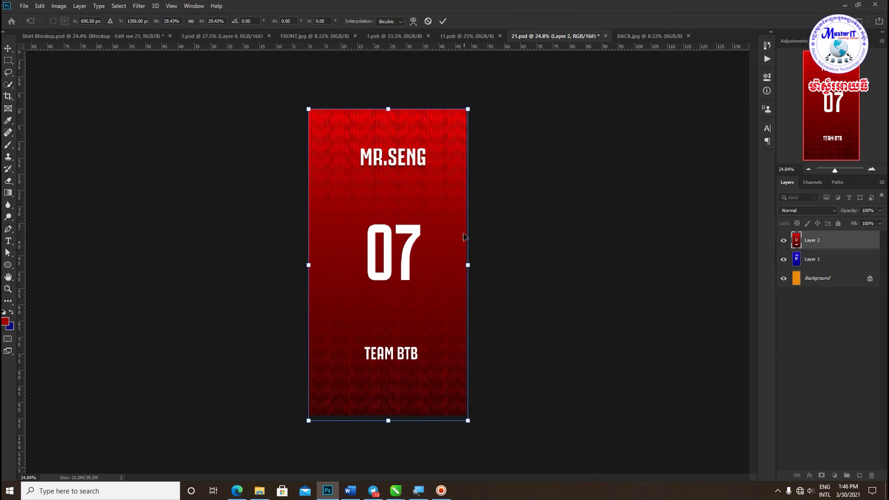
key(Return)
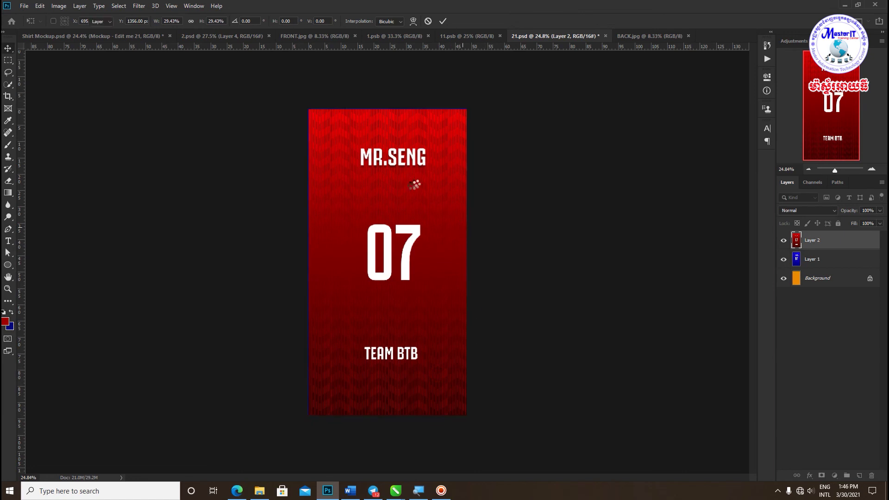
key(Return)
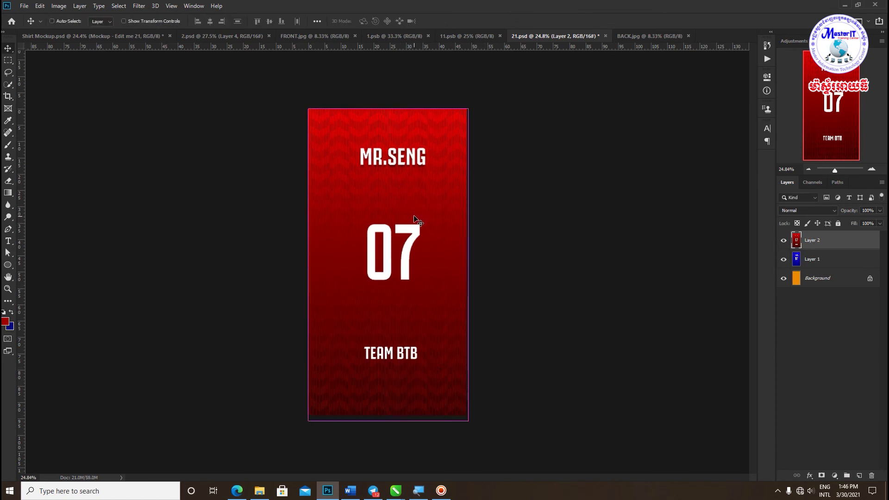
Save 21.psd and check both whole shirts in Shirt Mockup.psd.
key(ctrl+s)
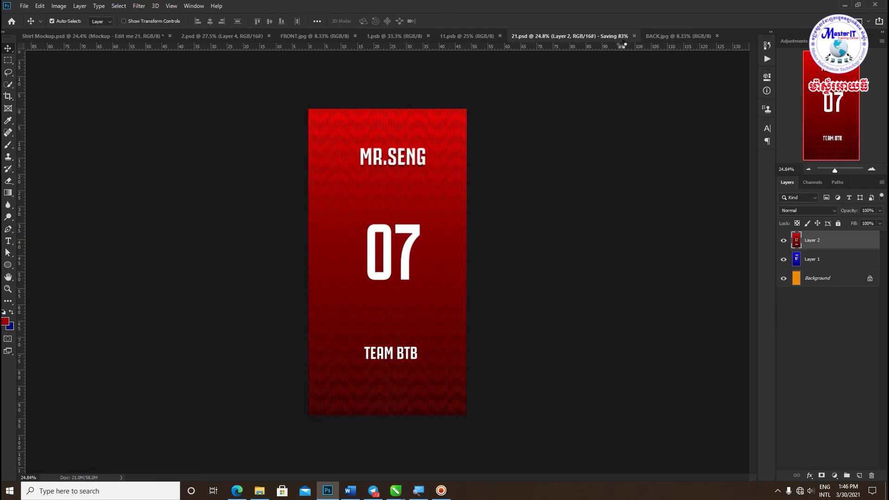
click(88, 36)
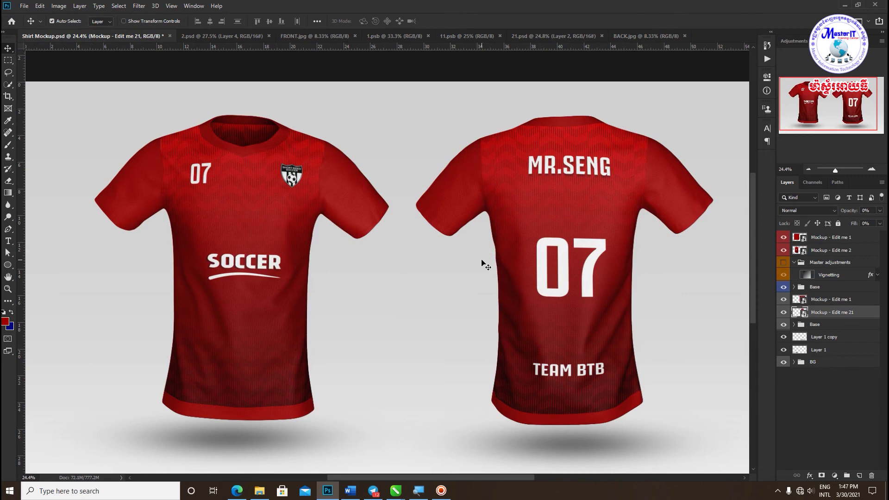
key(ctrl+minus)
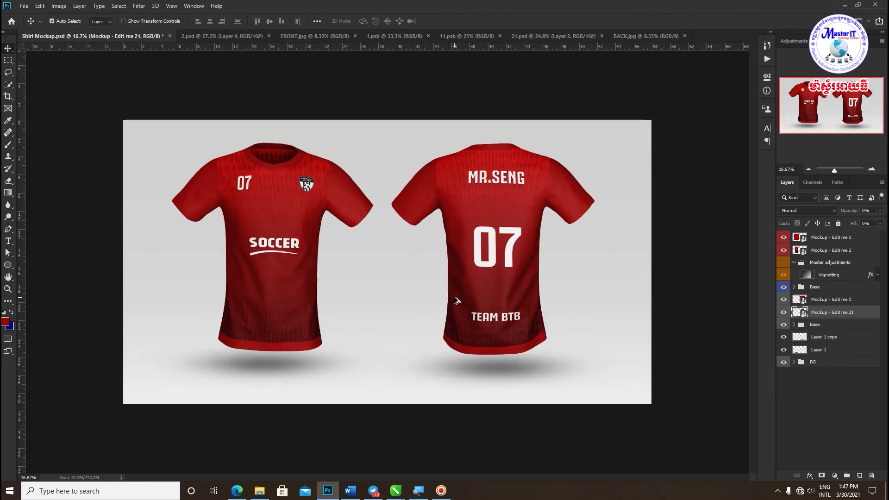